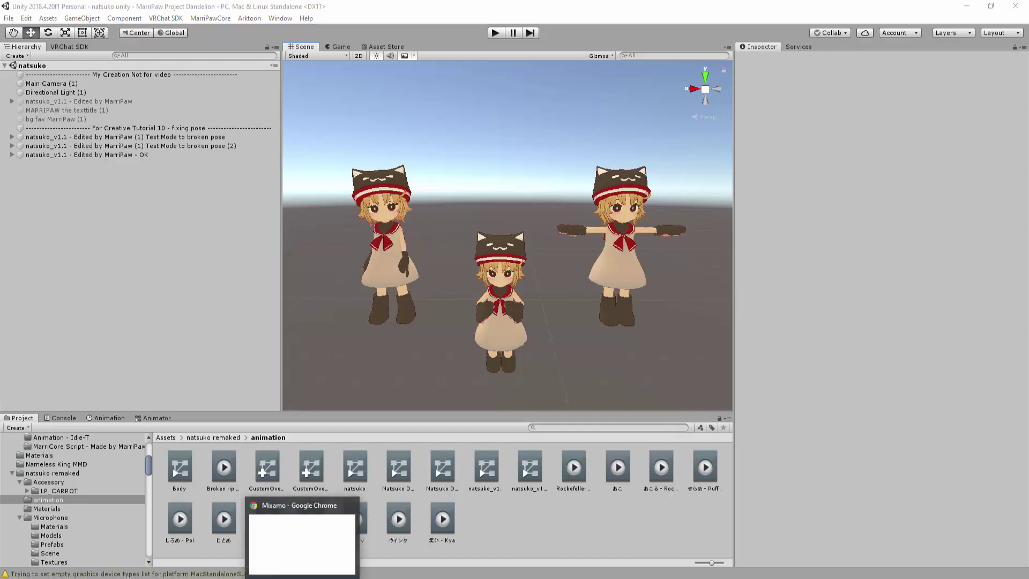
Switch from Unity to the Chrome window with the stuck-avatar search results.
click(316, 577)
Browse Google results on stuck VRChat avatars, then view the Natsuko Booth and Mixamo pages.
click(46, 8)
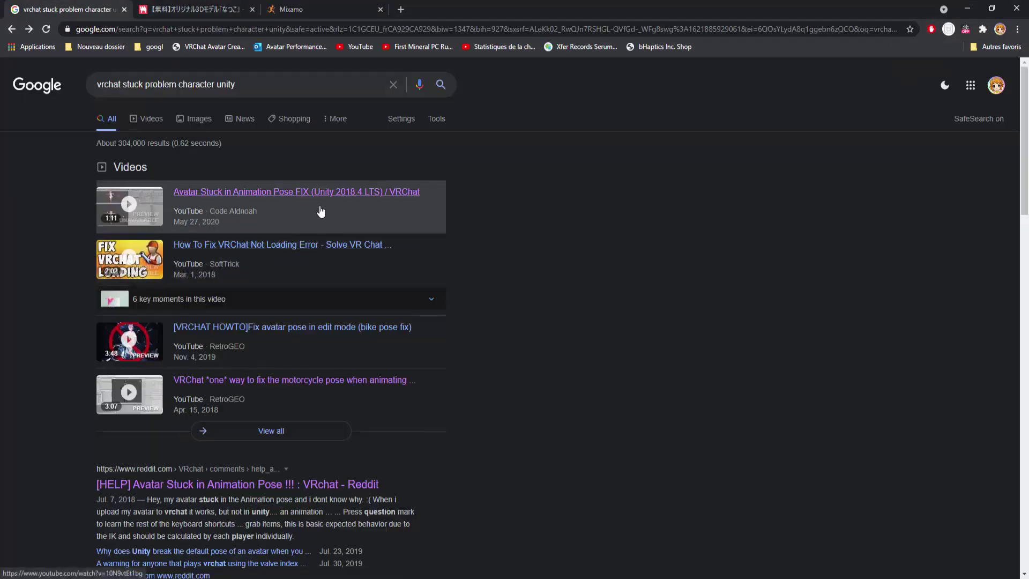
scroll(329, 276, down, 1)
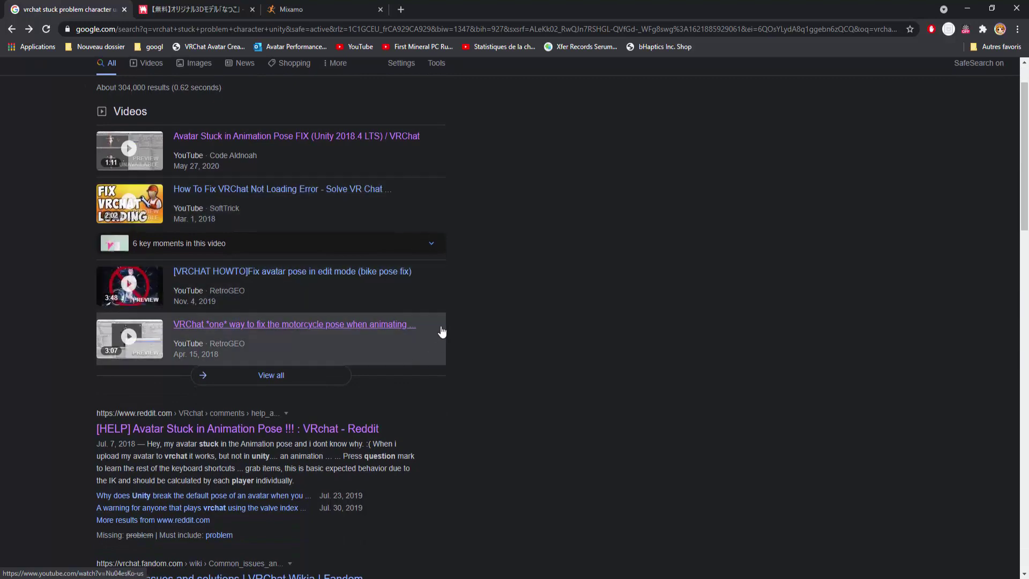
scroll(432, 329, down, 2)
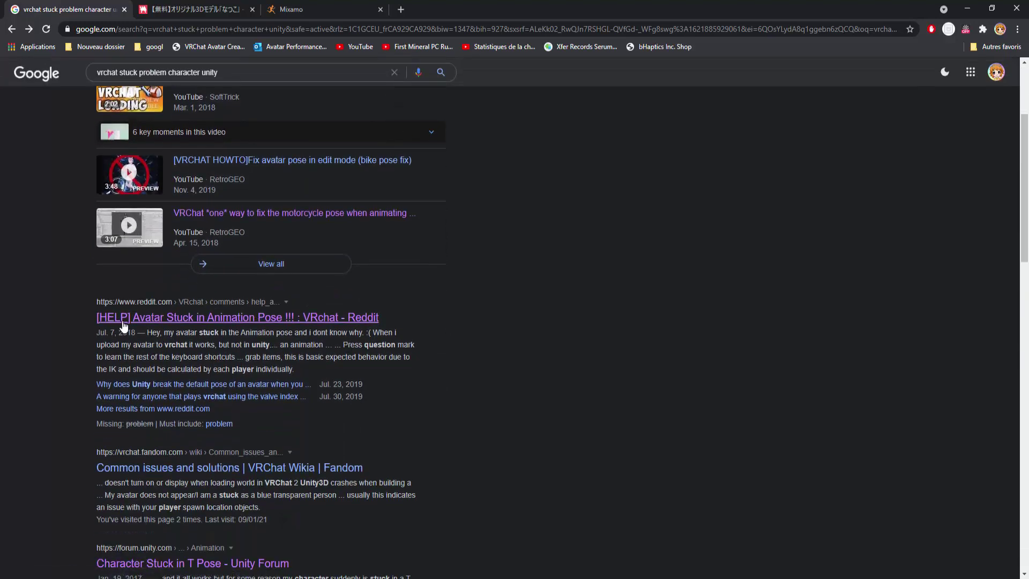
scroll(320, 175, down, 5)
scroll(214, 345, down, 7)
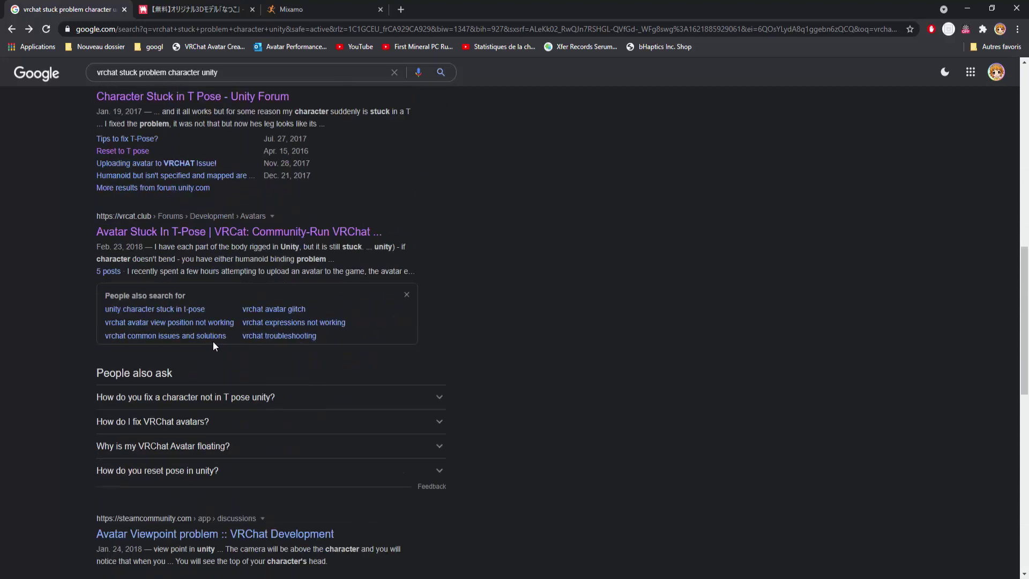
scroll(212, 341, up, 5)
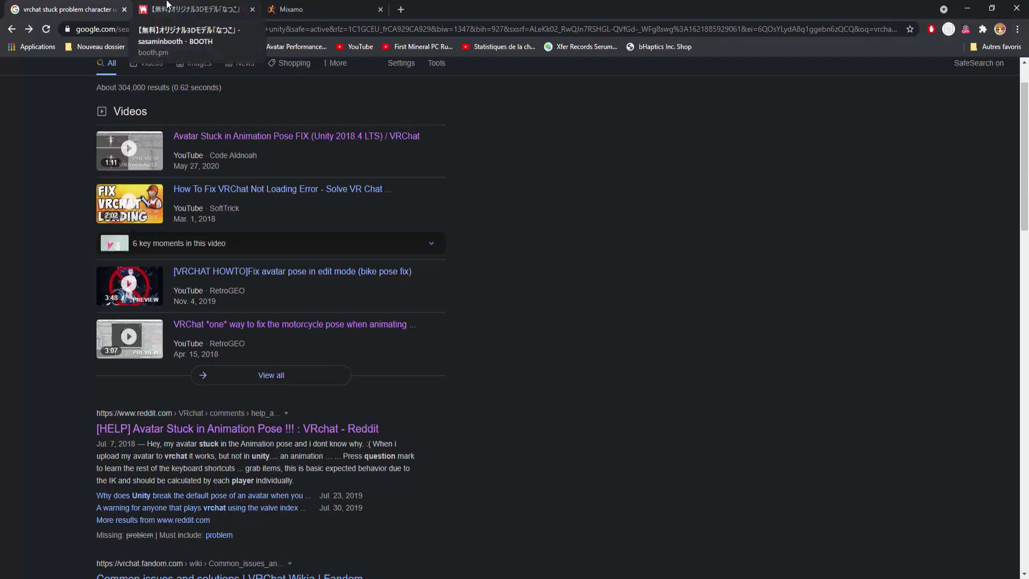
click(167, 5)
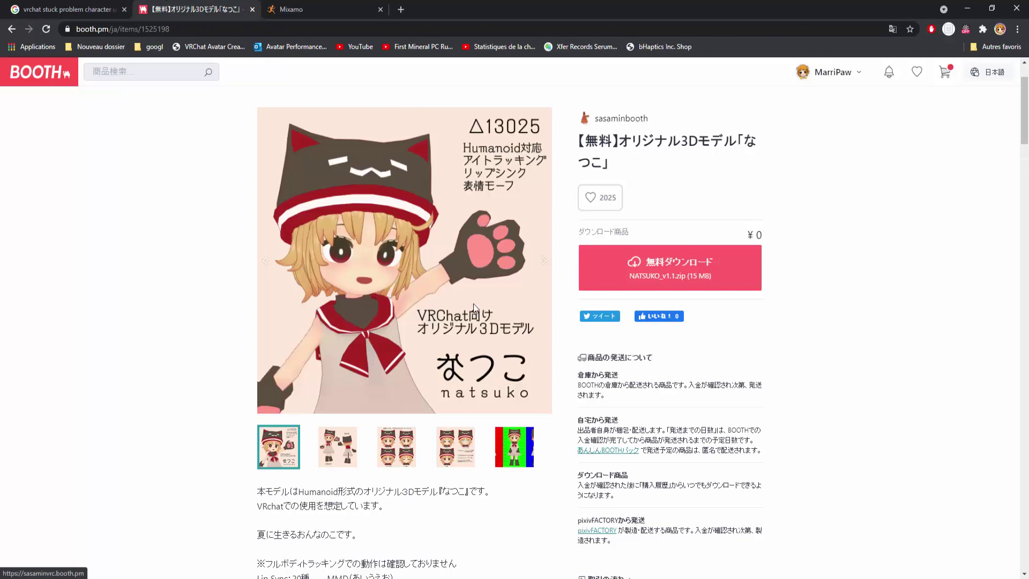
click(323, 5)
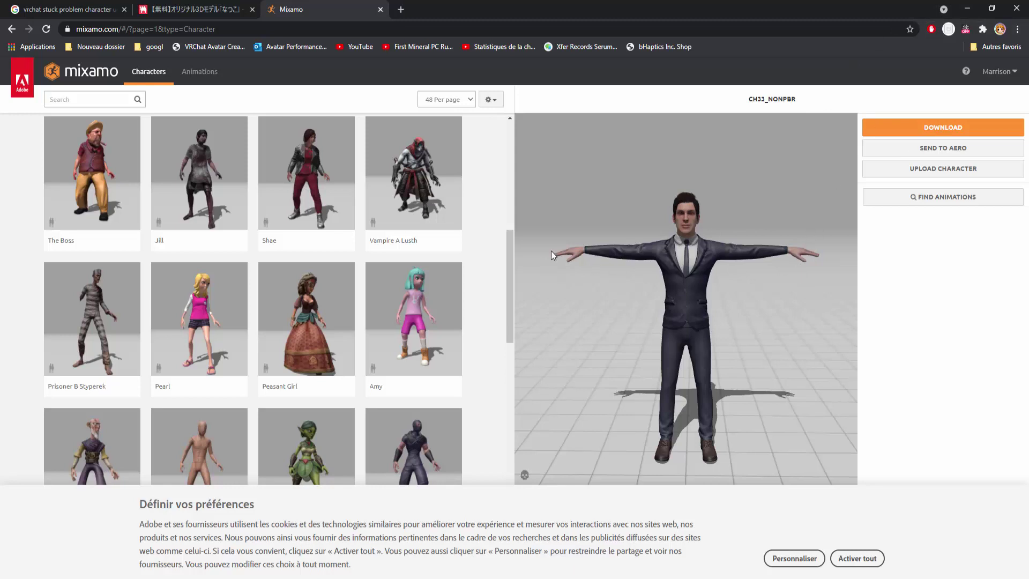
Minimize Chrome to return to the Unity natsuko scene with three avatars.
click(966, 9)
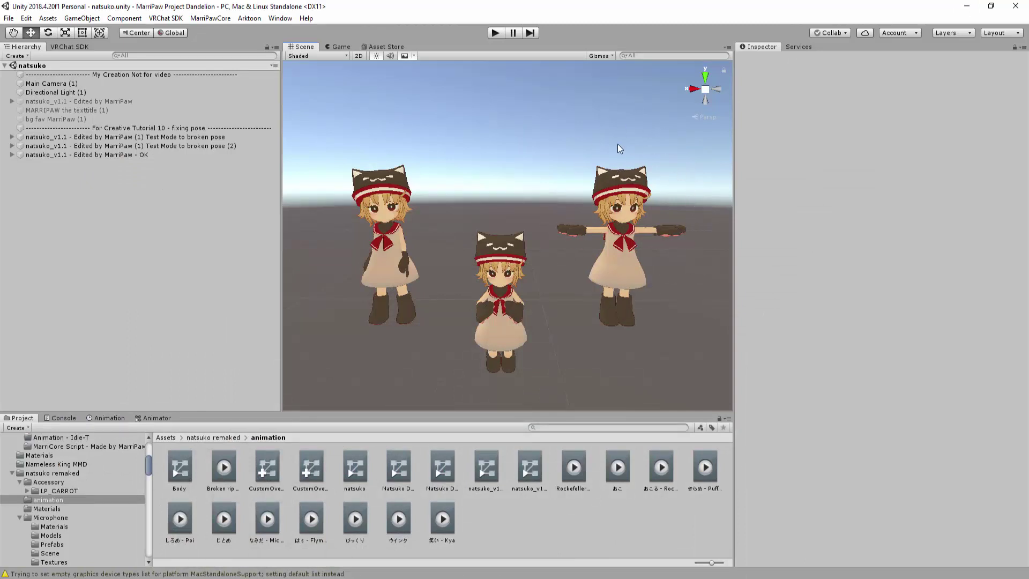
click(498, 32)
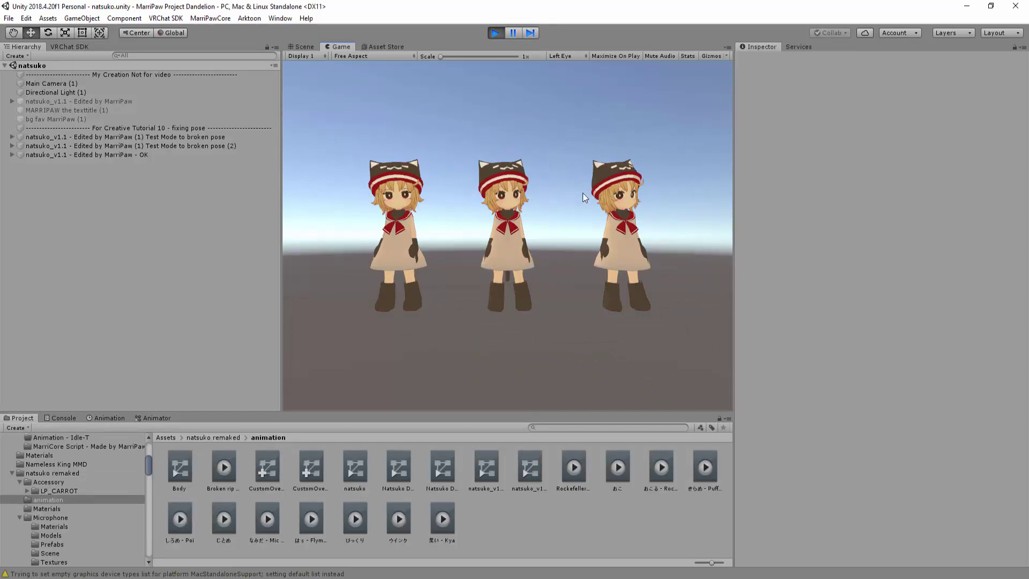
click(499, 32)
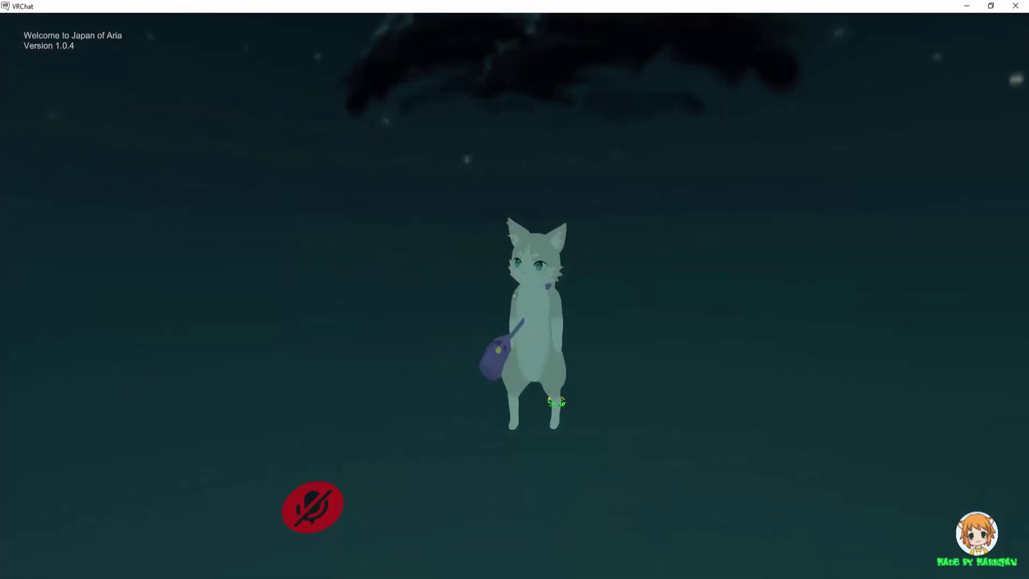
Walk the cat avatar forward in VRChat, then return to the Unity editor.
key(w)
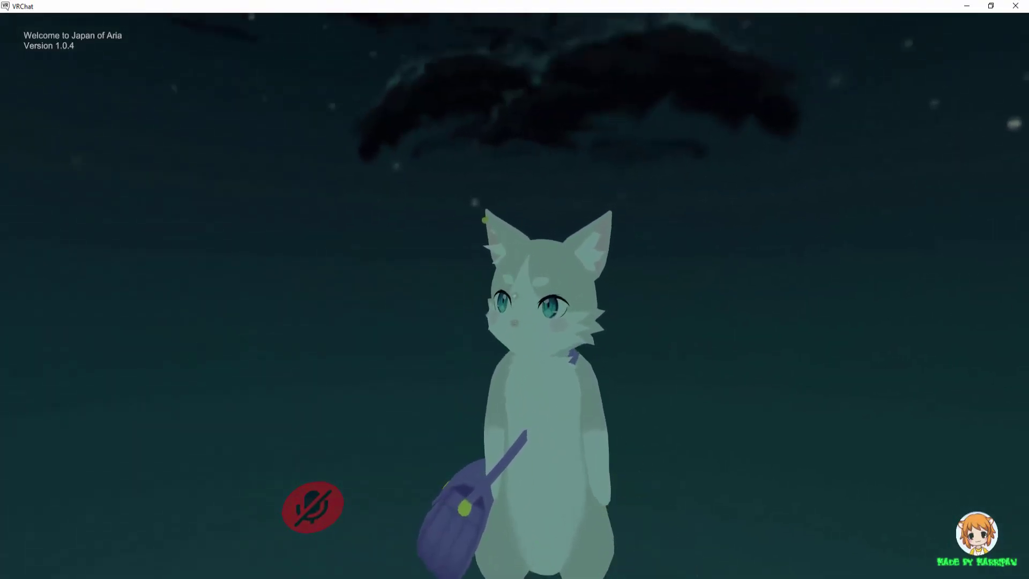
key(alt+Tab)
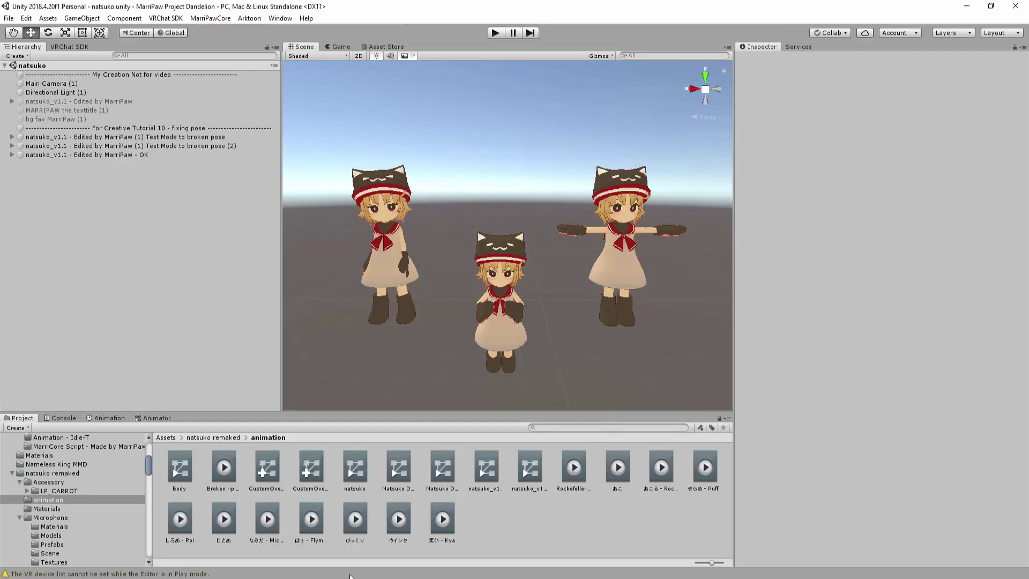
Import Tpose by MarriPaw.unitypackage from the Animation - Idle-T folder into Unity.
key(alt+Tab)
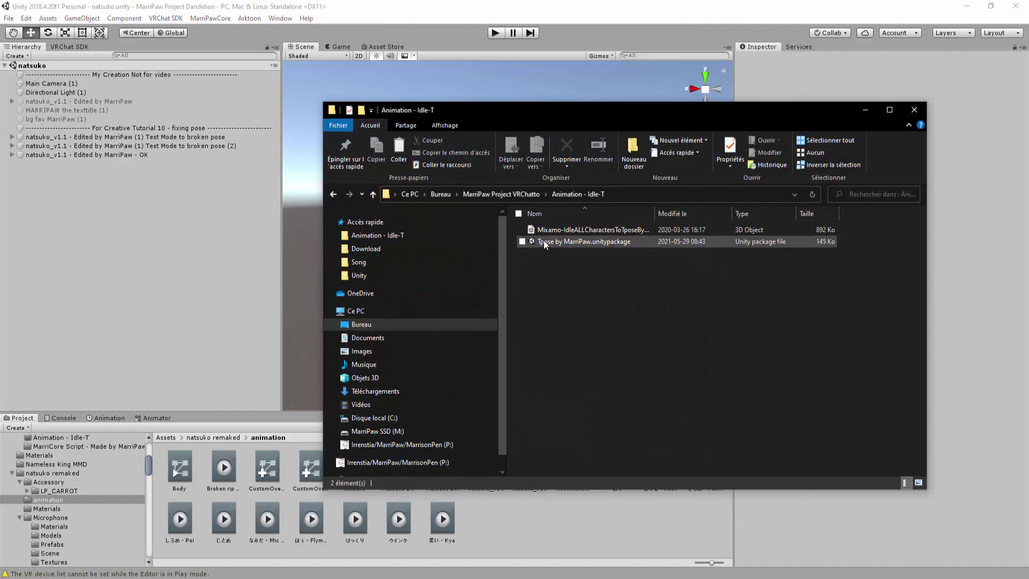
double_click(548, 240)
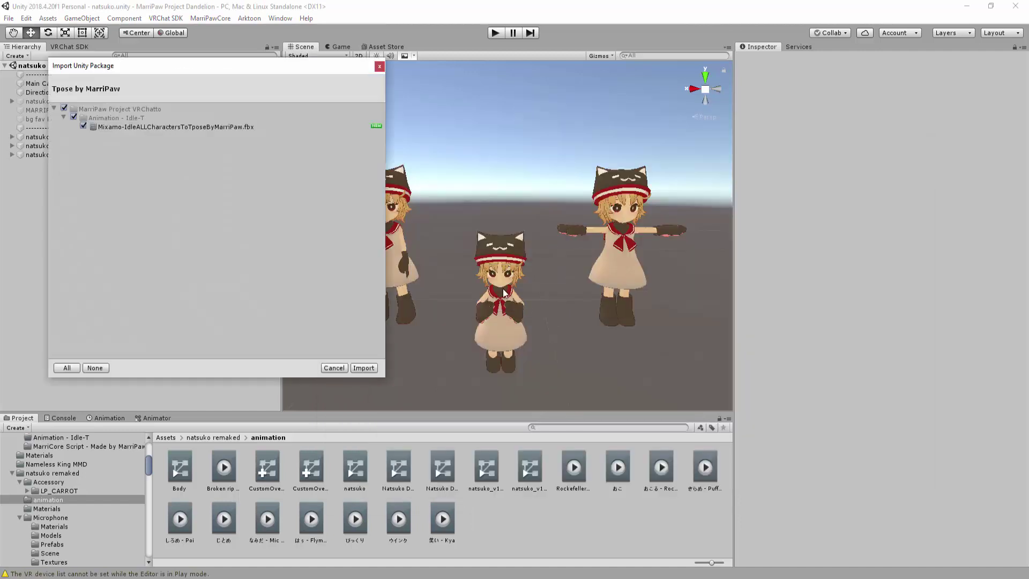
click(363, 369)
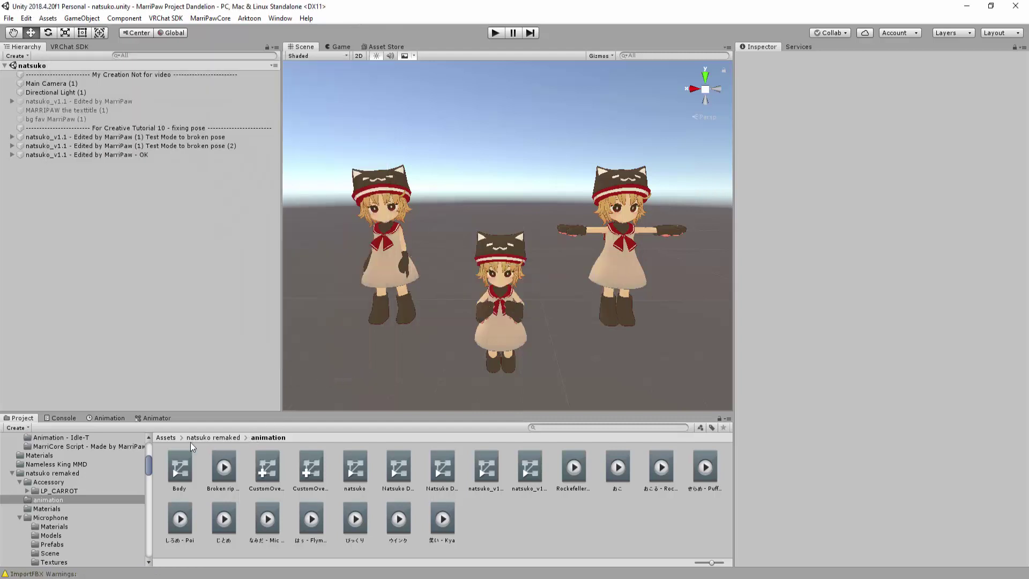
Move Mixamo-IdleALLCharactersToTposeByMarriPaw.fbx from Animation - Idle-T into natsuko remaked/animation.
scroll(113, 493, up, 3)
scroll(89, 490, up, 3)
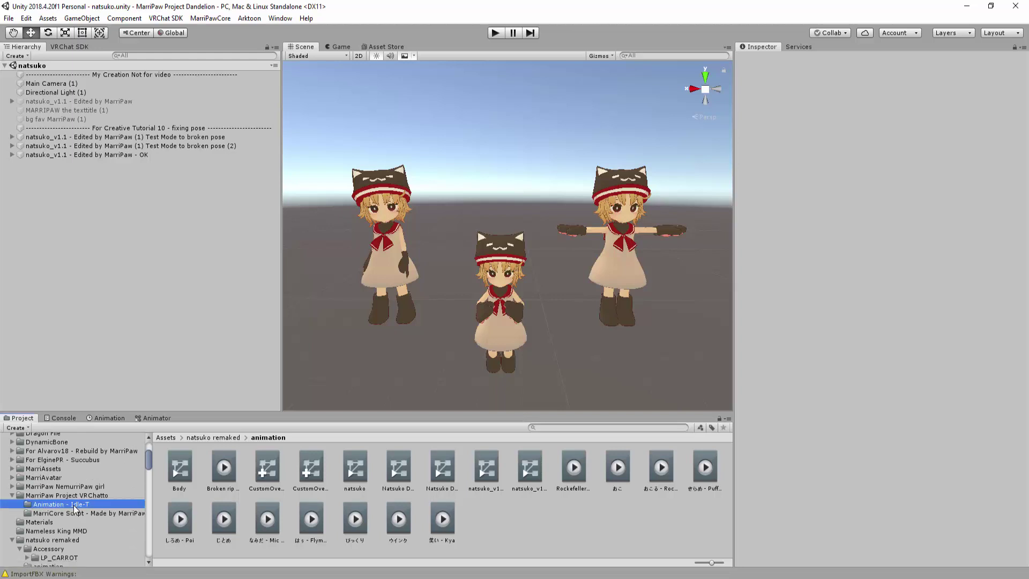
click(74, 504)
click(177, 466)
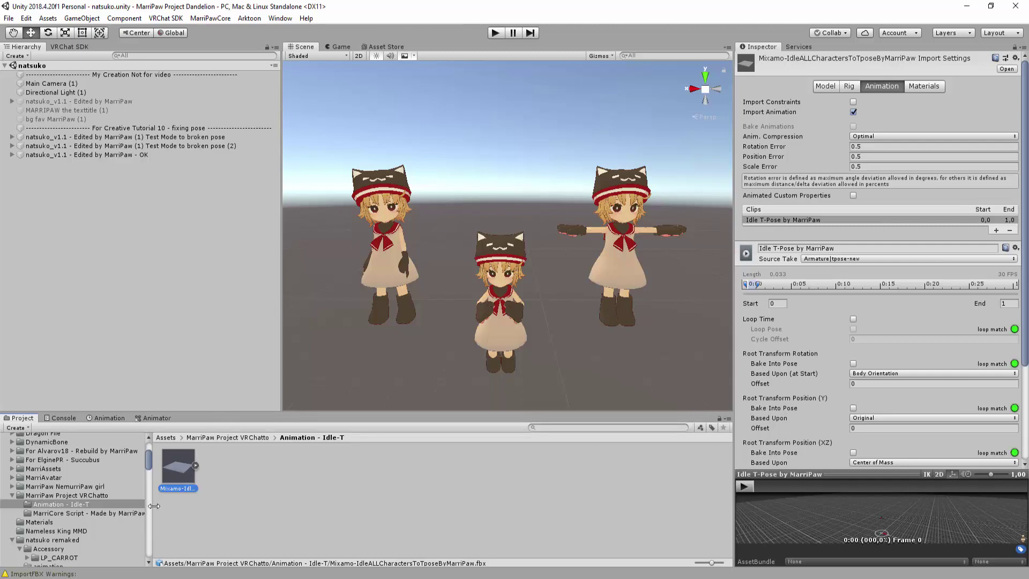
scroll(150, 508, down, 3)
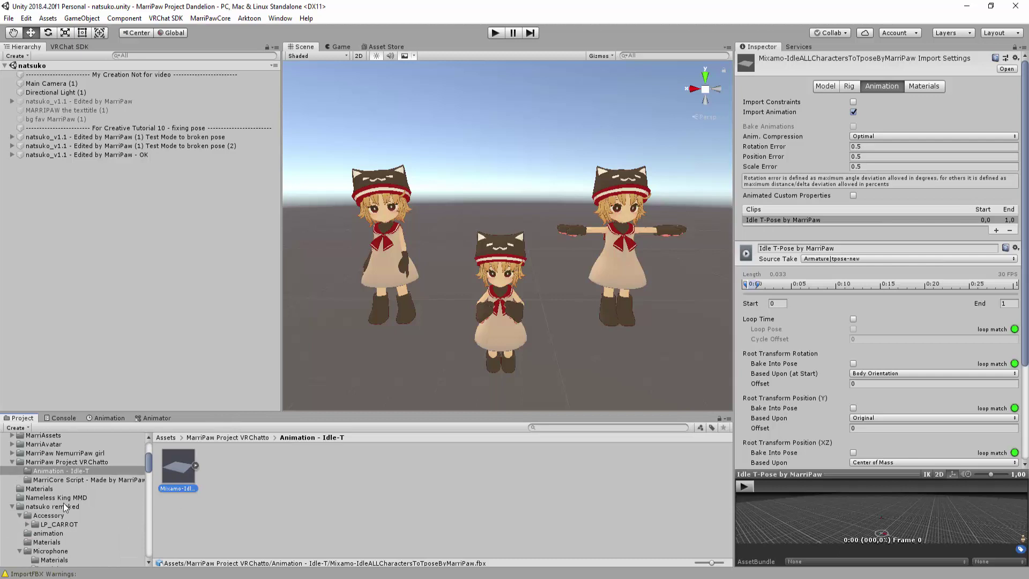
scroll(63, 503, down, 3)
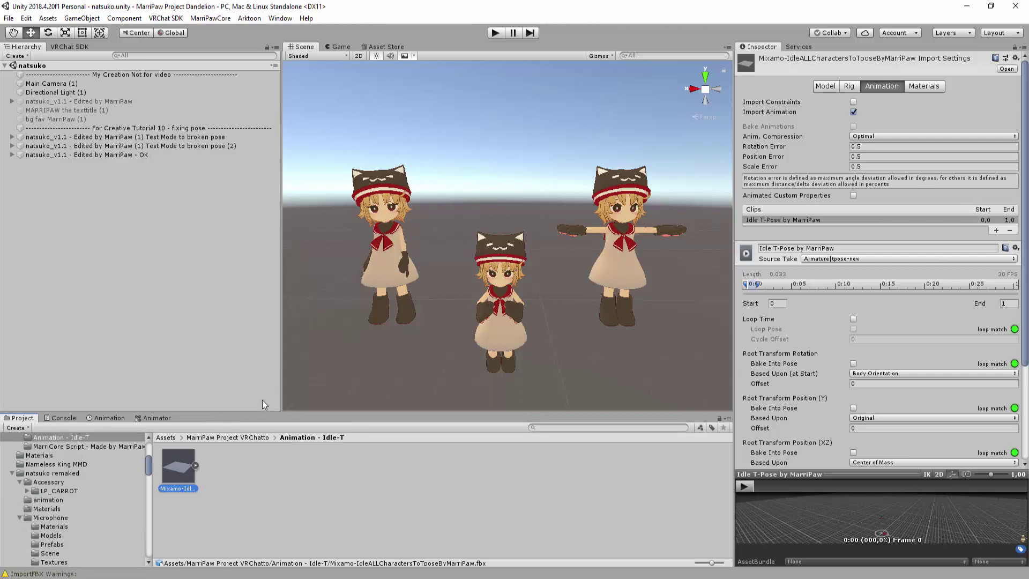
scroll(100, 507, down, 3)
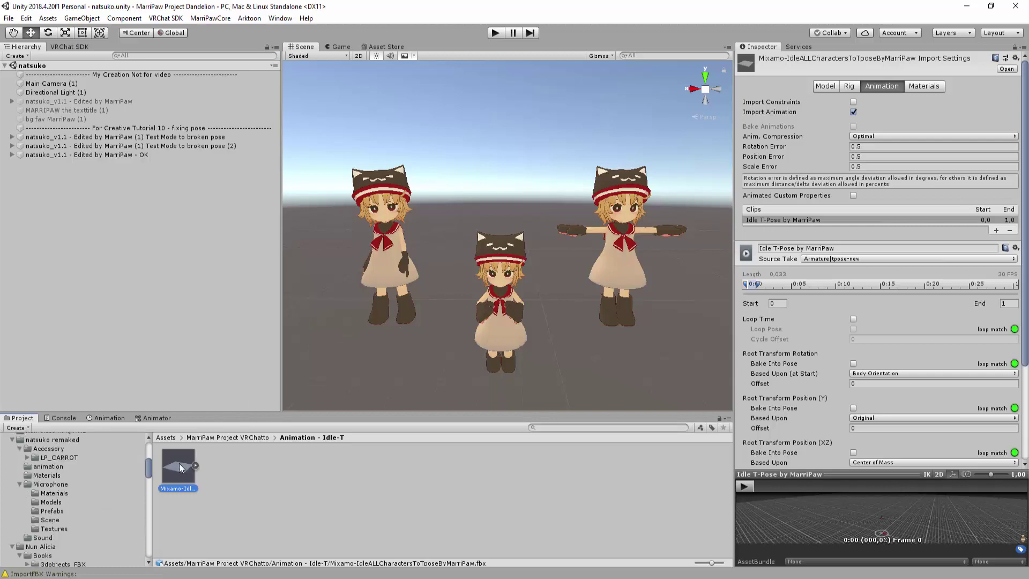
drag(177, 463, 66, 465)
click(51, 499)
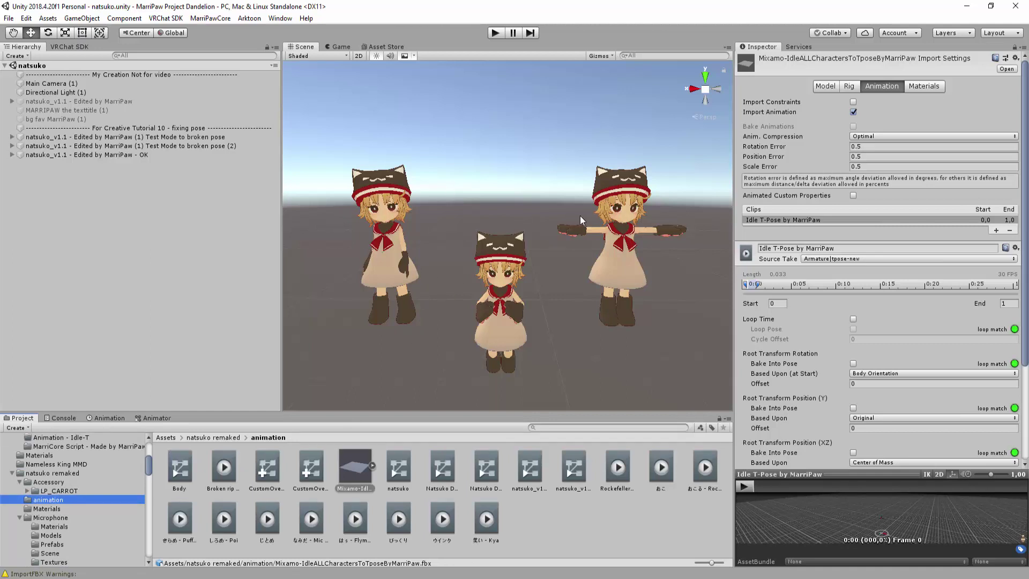
Select the left broken-pose avatar and locate its CustomOverride_natsuko controller asset.
click(389, 202)
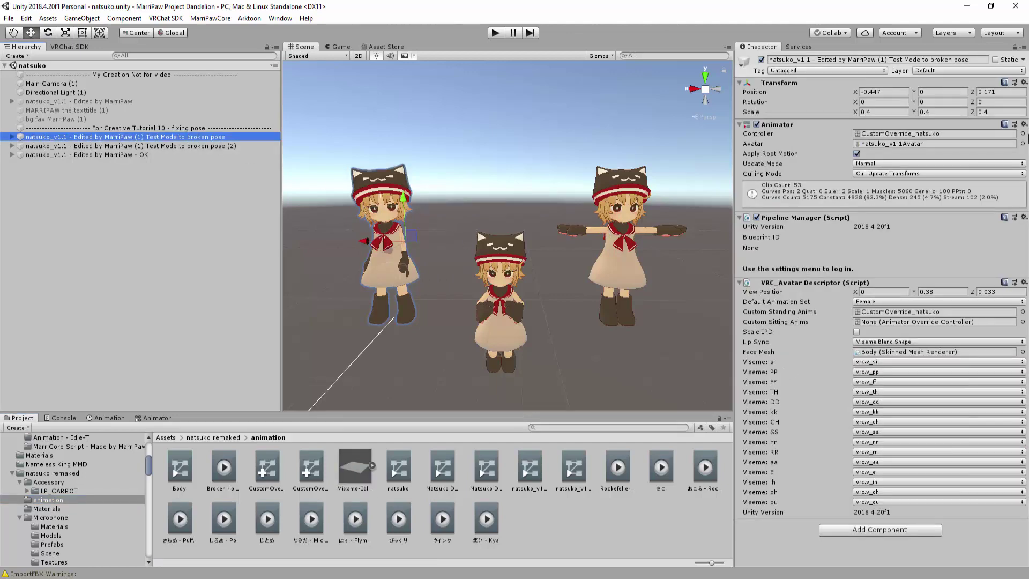
click(917, 134)
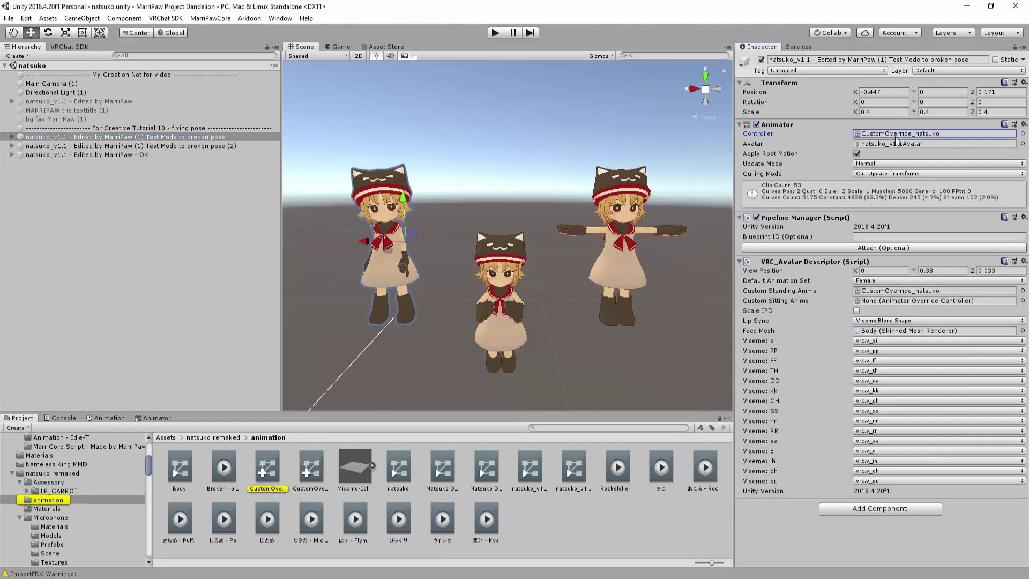
click(268, 469)
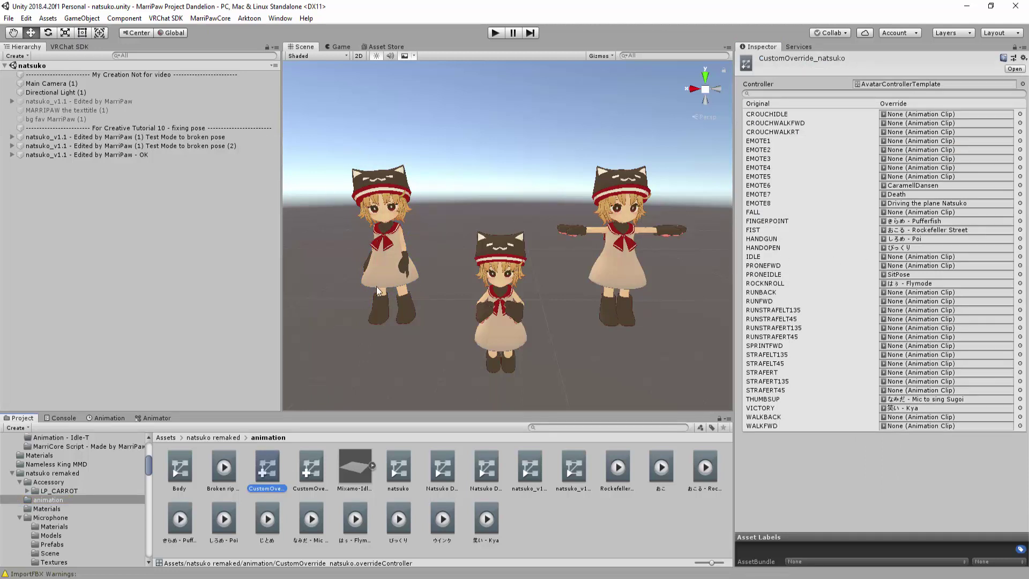
Enforce T-Pose in natsuko_v1.2.fbx's Humanoid rig configuration, apply it, and return to the scene.
click(222, 437)
click(314, 525)
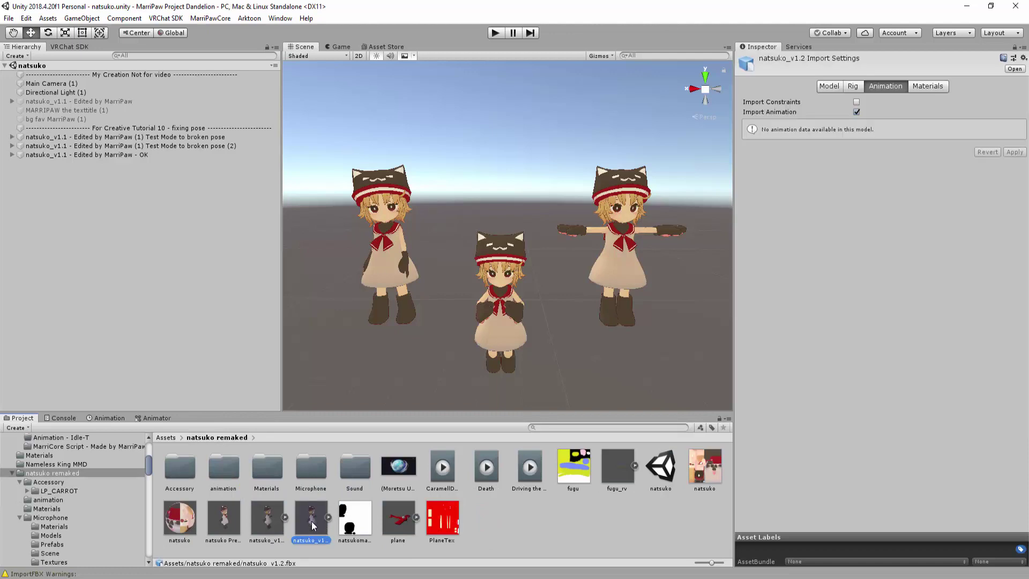
click(851, 88)
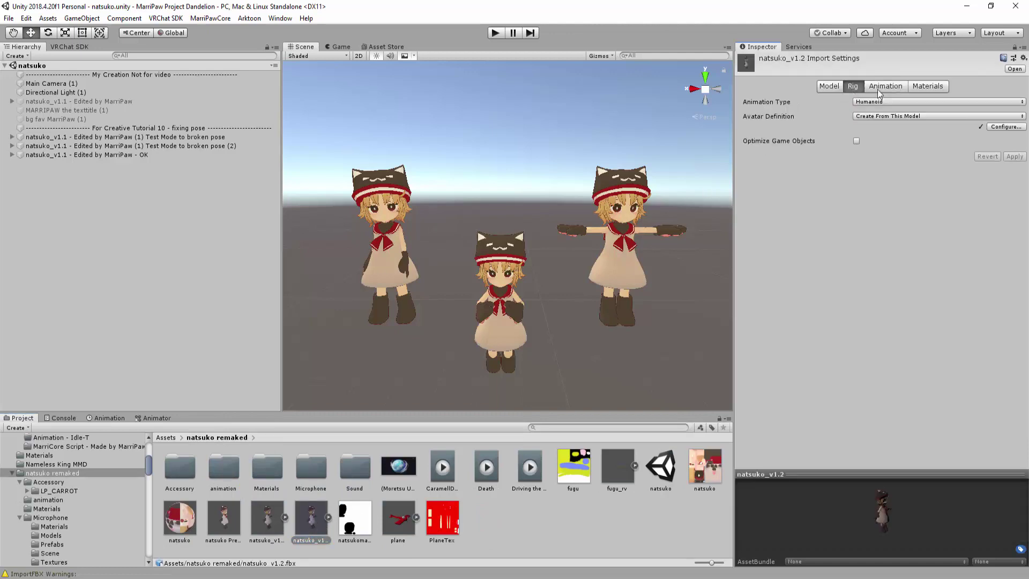
click(997, 124)
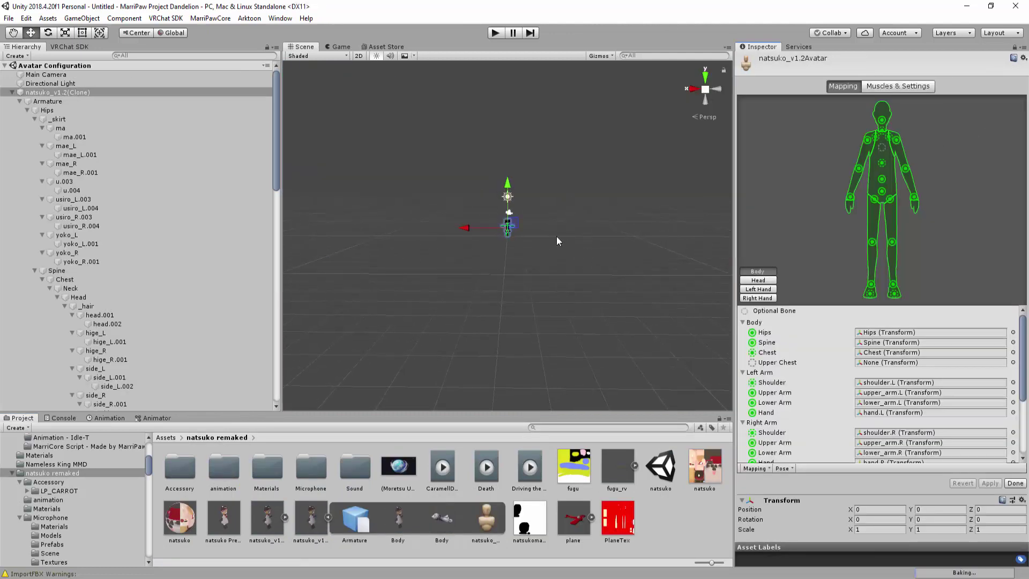
alt+drag(551, 230, 555, 224)
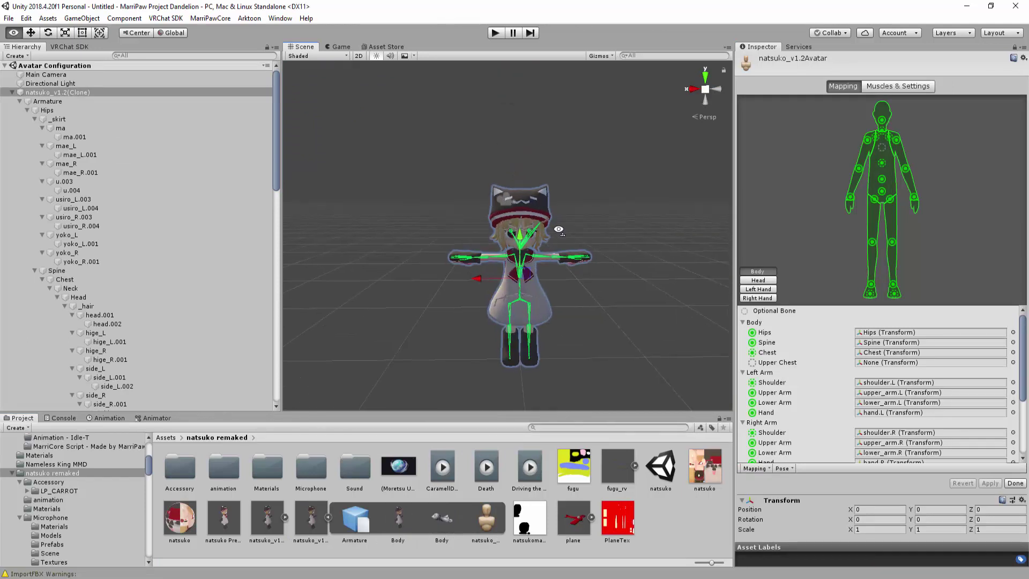
click(782, 468)
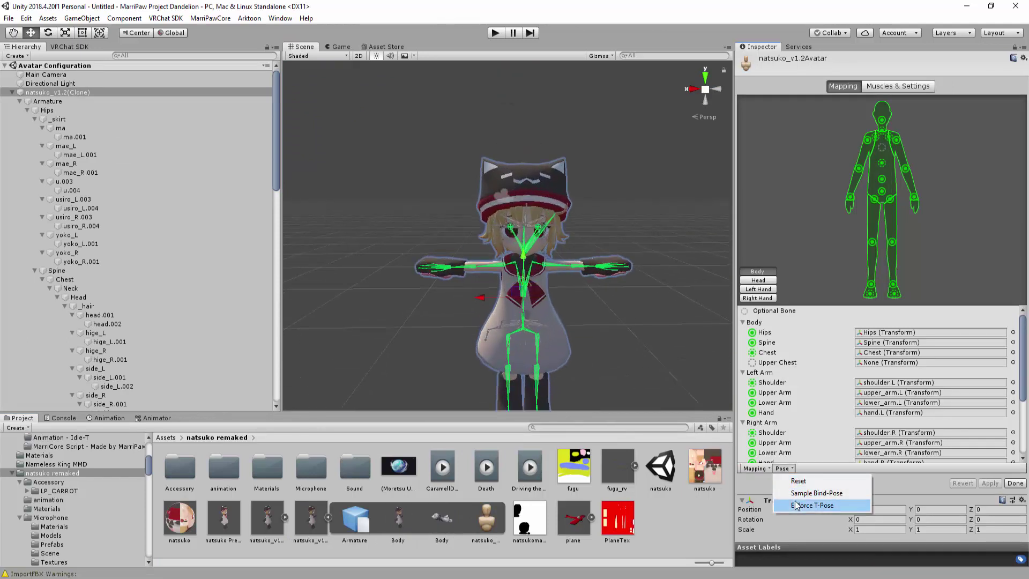
click(796, 503)
click(991, 483)
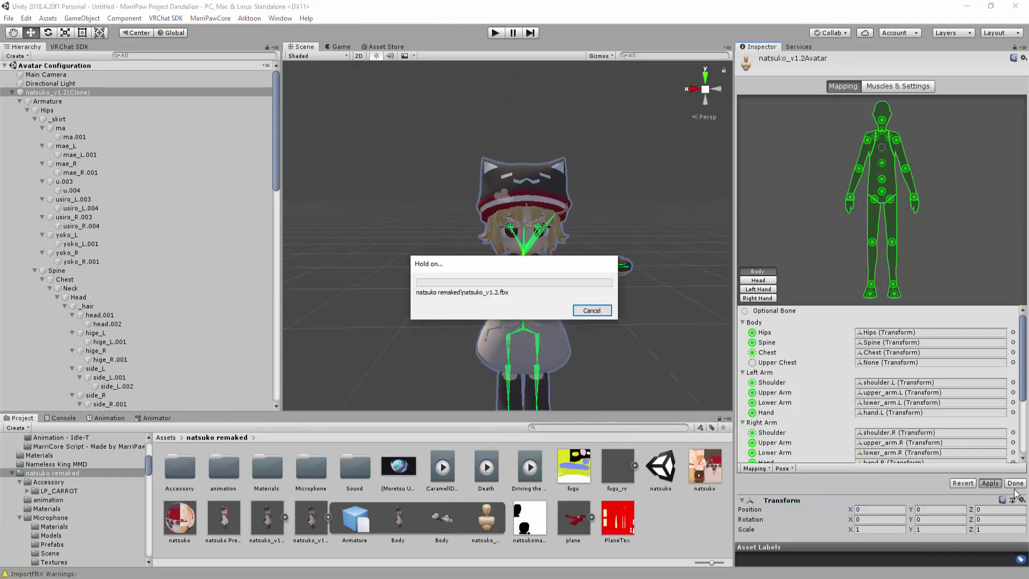
click(1013, 487)
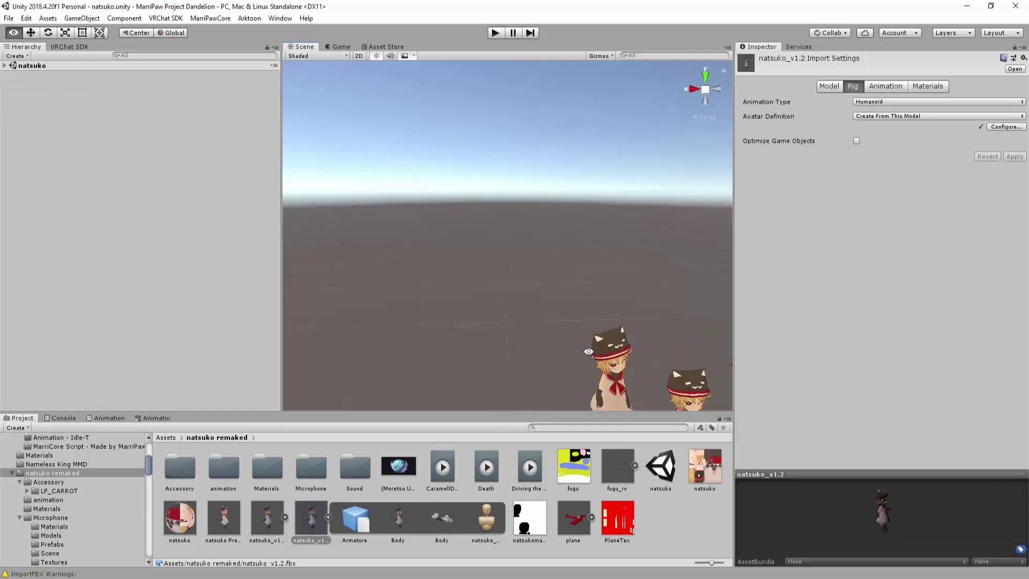
alt+drag(530, 364, 542, 325)
alt+scroll(541, 324, down, 5)
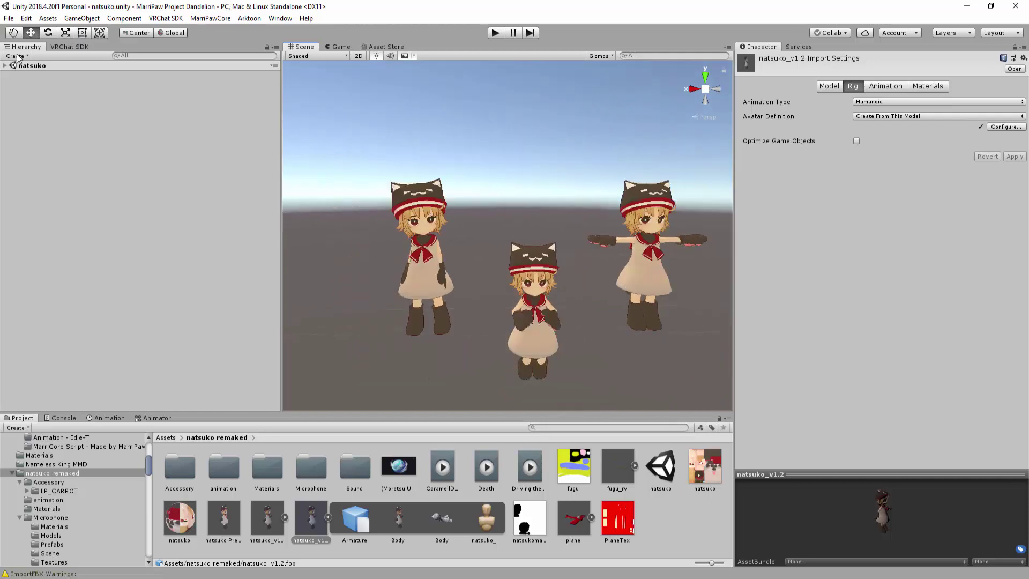
Drag the Idle T-Pose by MarriPaw clip into CustomOverride_natsuko's IDLE override slot.
click(5, 66)
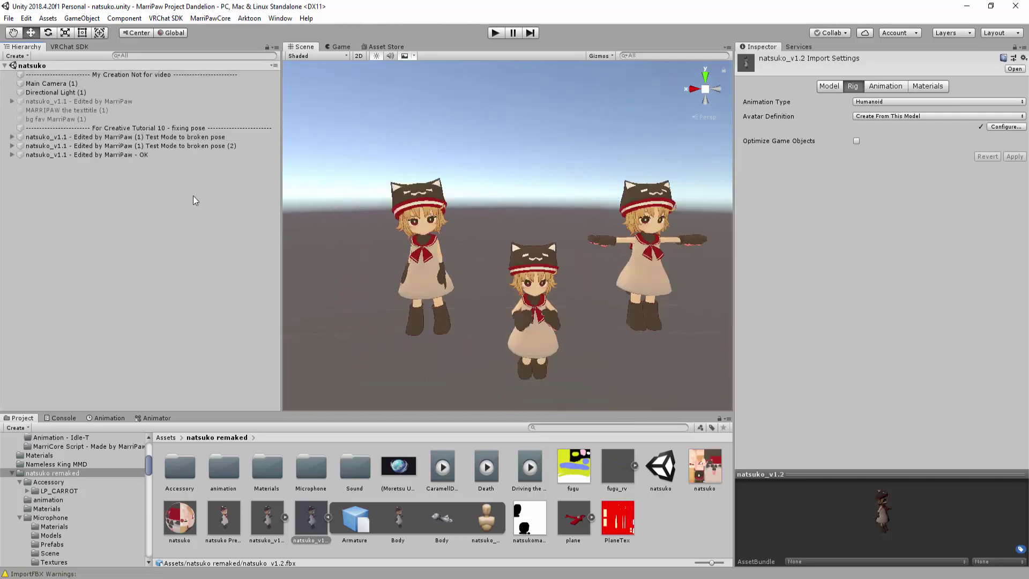
click(188, 137)
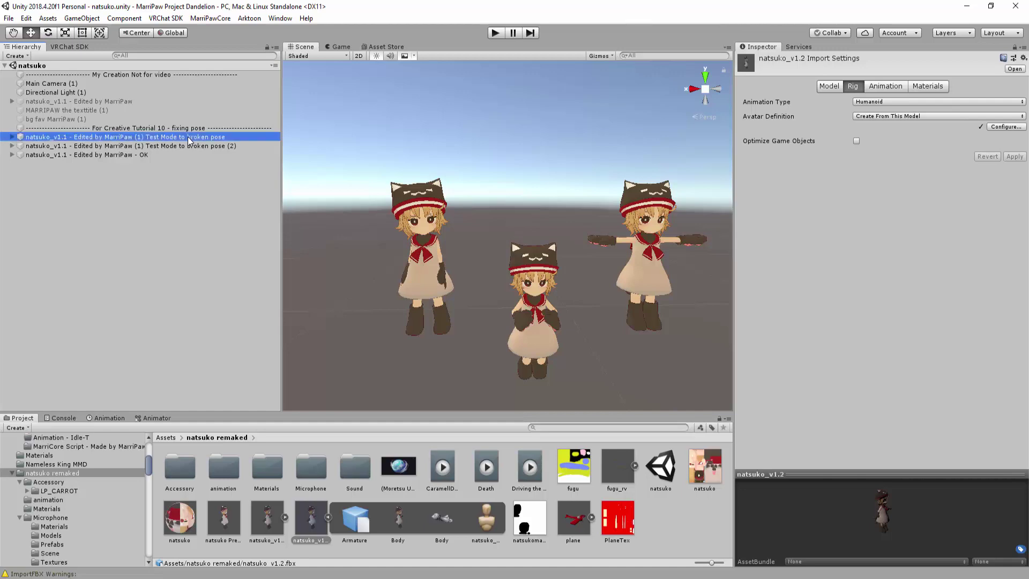
double_click(217, 471)
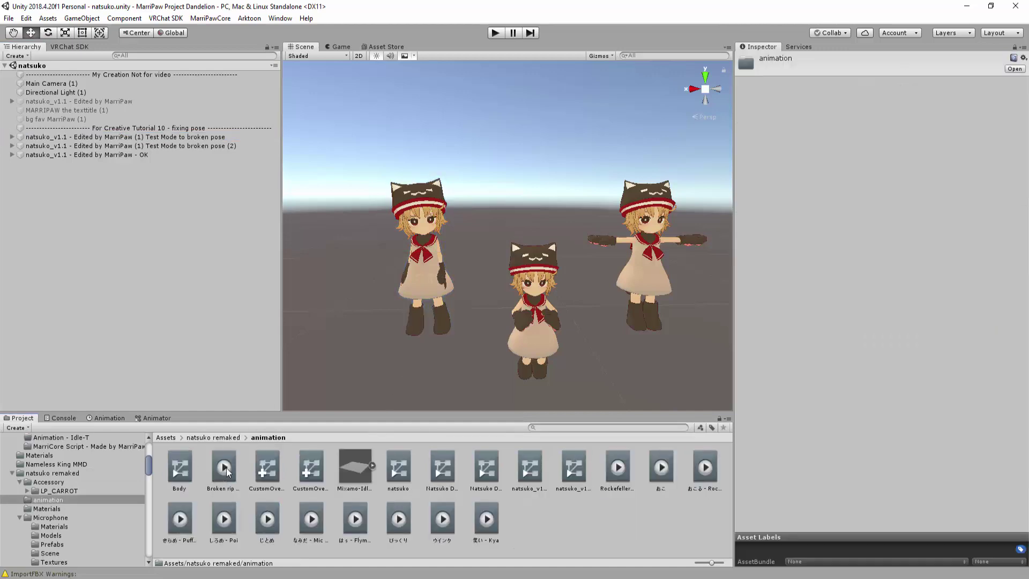
click(119, 136)
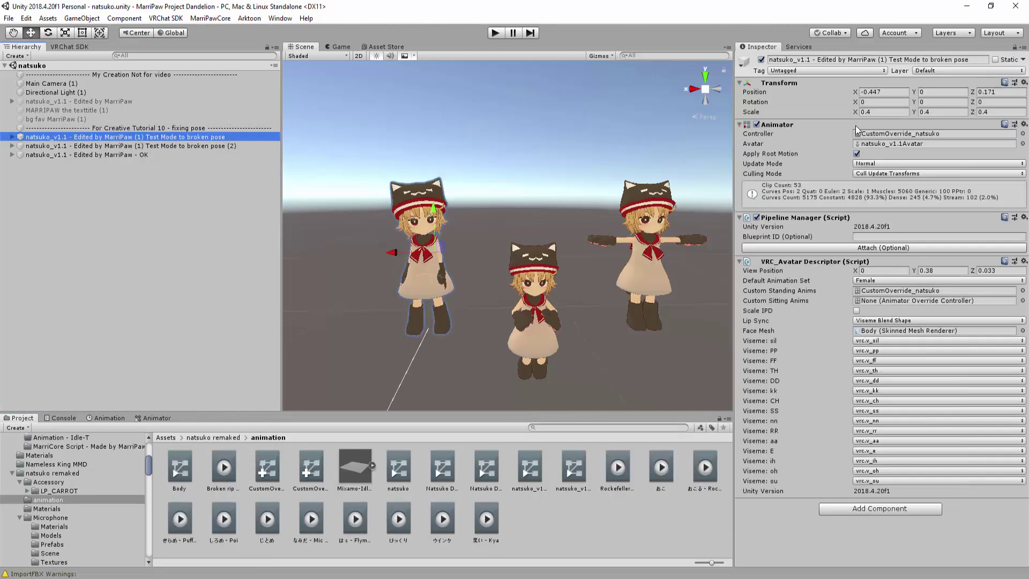
click(859, 133)
click(276, 471)
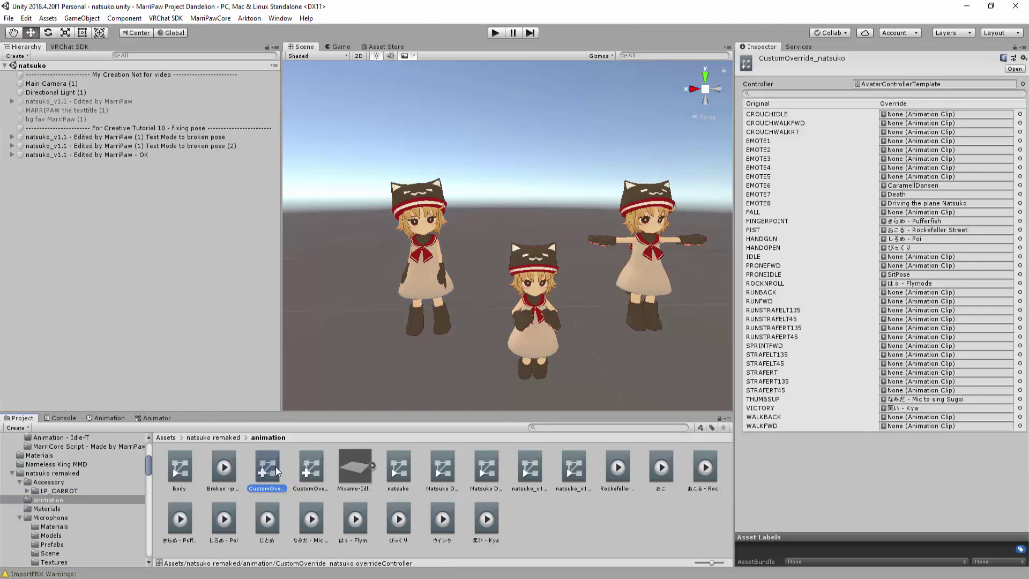
click(372, 465)
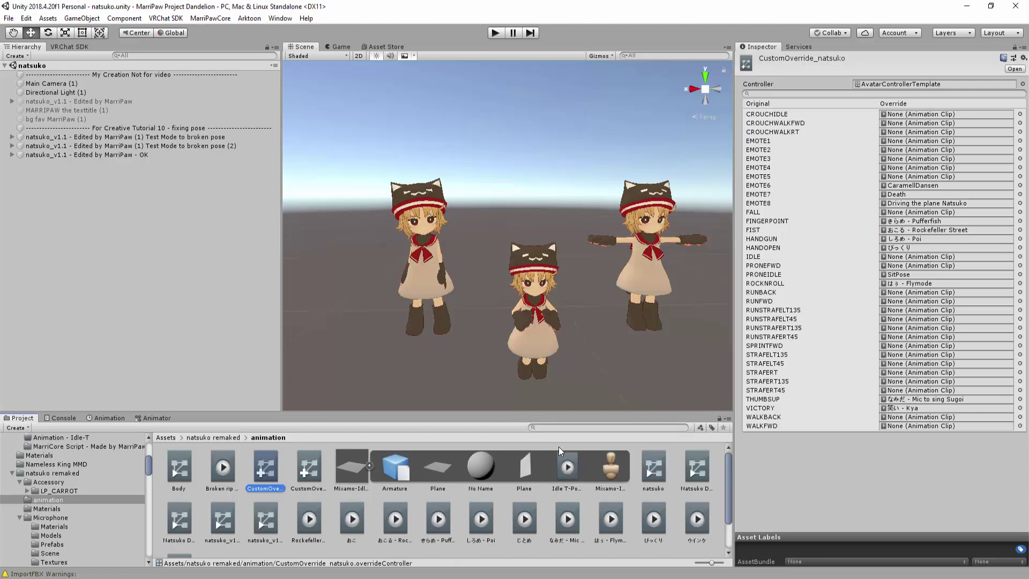
drag(572, 462, 887, 262)
Test the avatars' poses in play mode, then stop it.
click(495, 34)
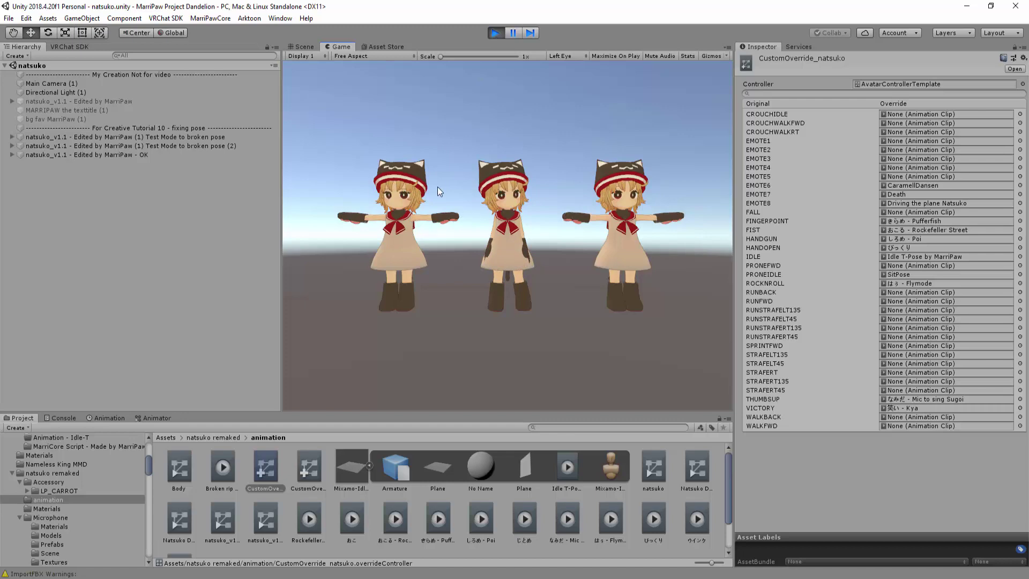
click(207, 137)
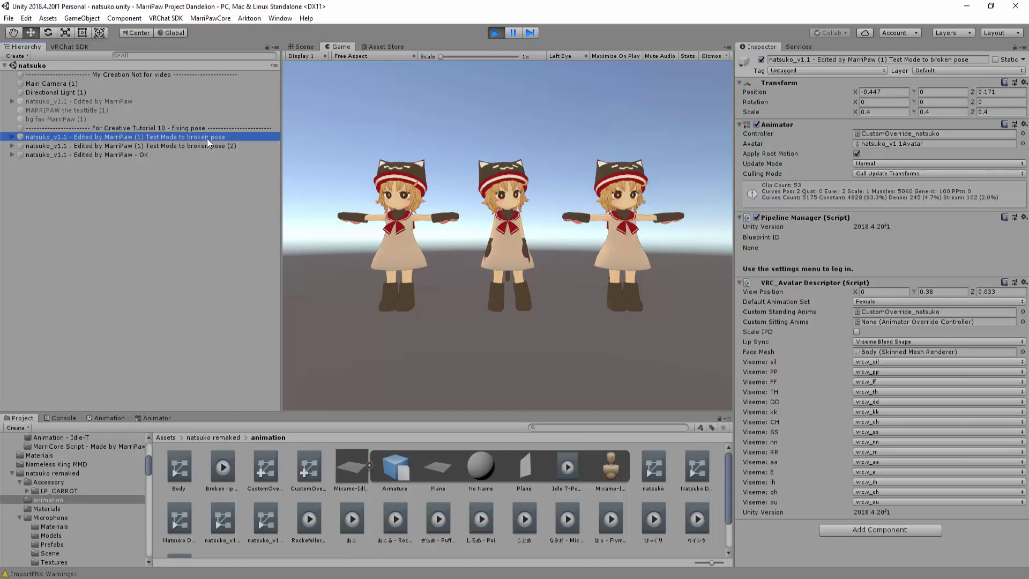
click(497, 31)
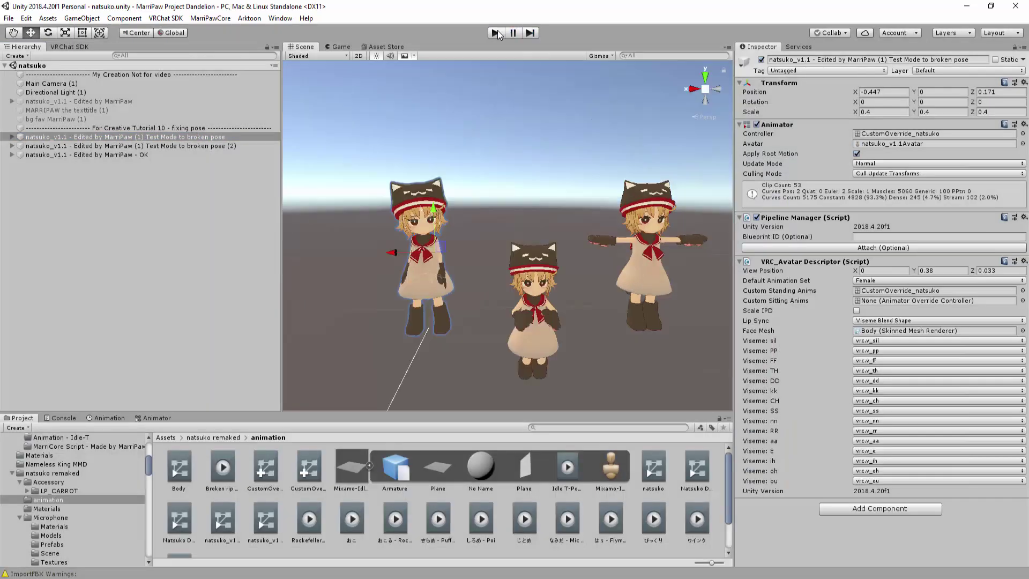
Delete and restore the broken-pose avatar, then drag it onto the OK avatar in the hierarchy.
click(176, 136)
key(Delete)
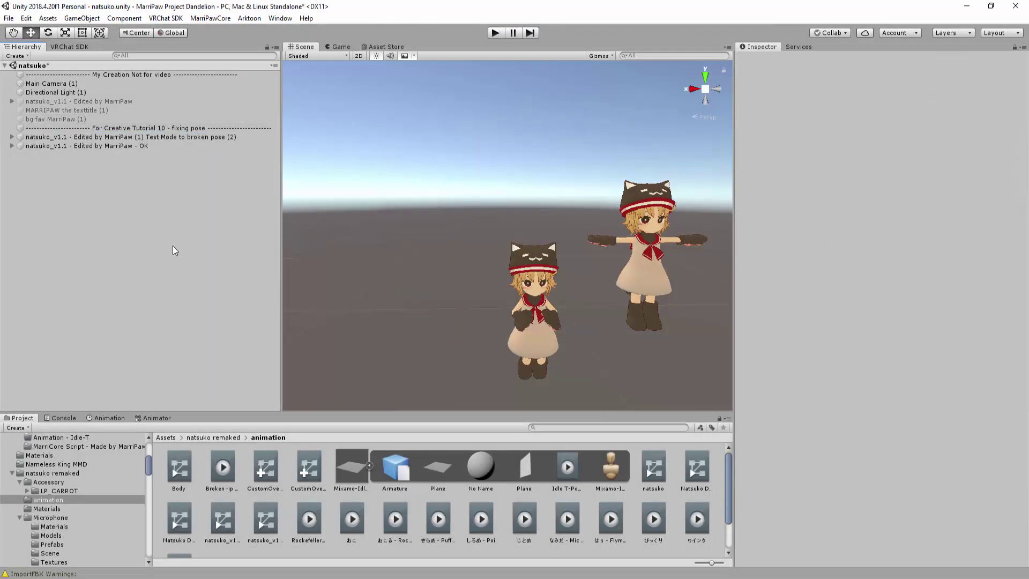
key(ctrl+z)
drag(140, 156, 192, 132)
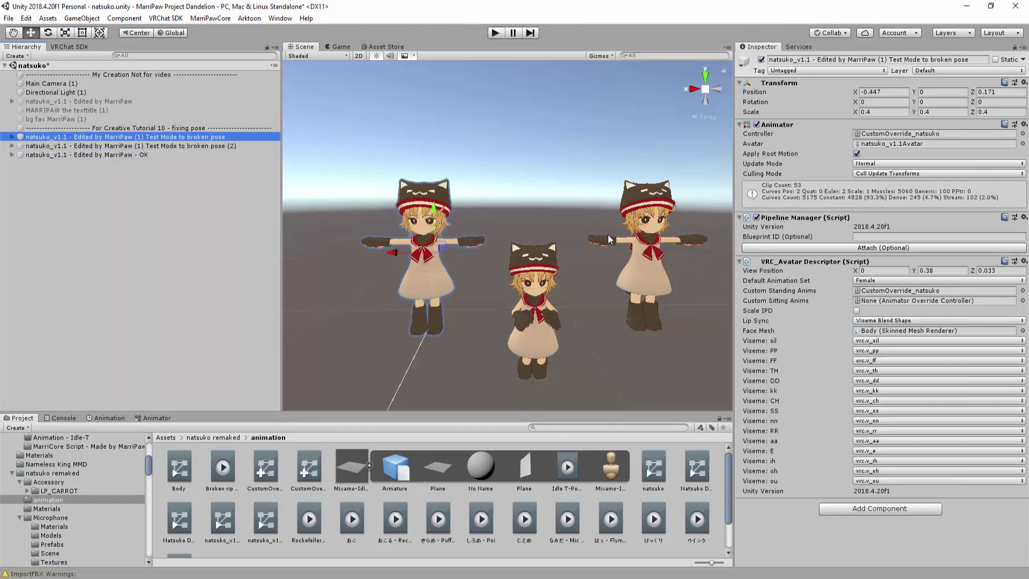
Set CustomOverride_natsuko's IDLE override to None via the object picker.
click(869, 133)
click(265, 472)
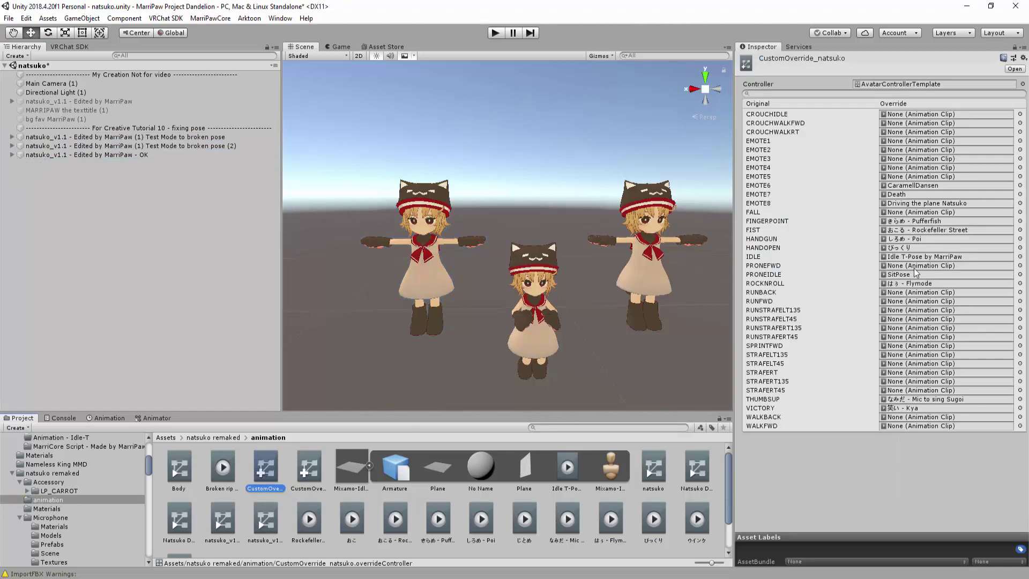
click(1020, 256)
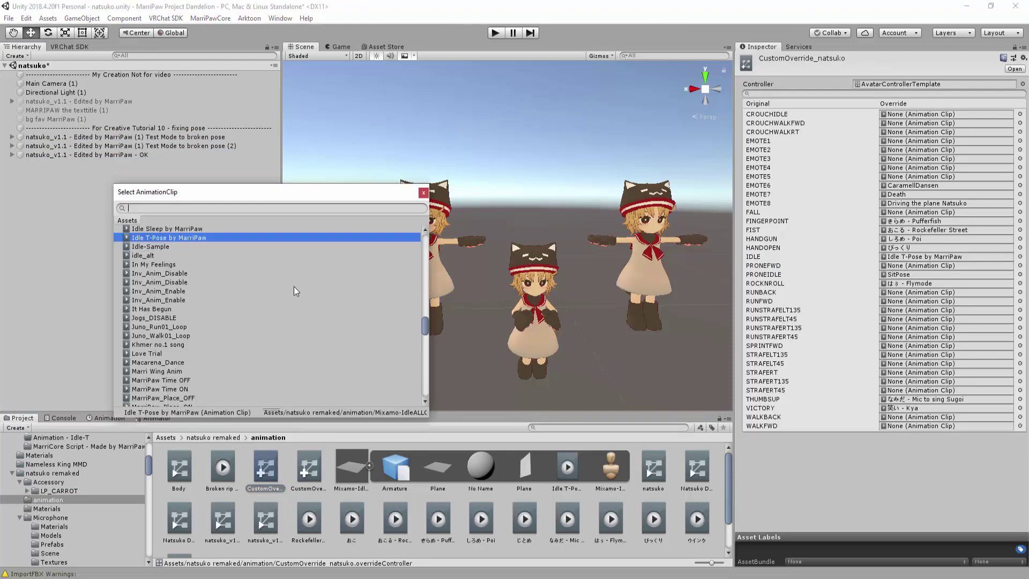
drag(427, 325, 408, 234)
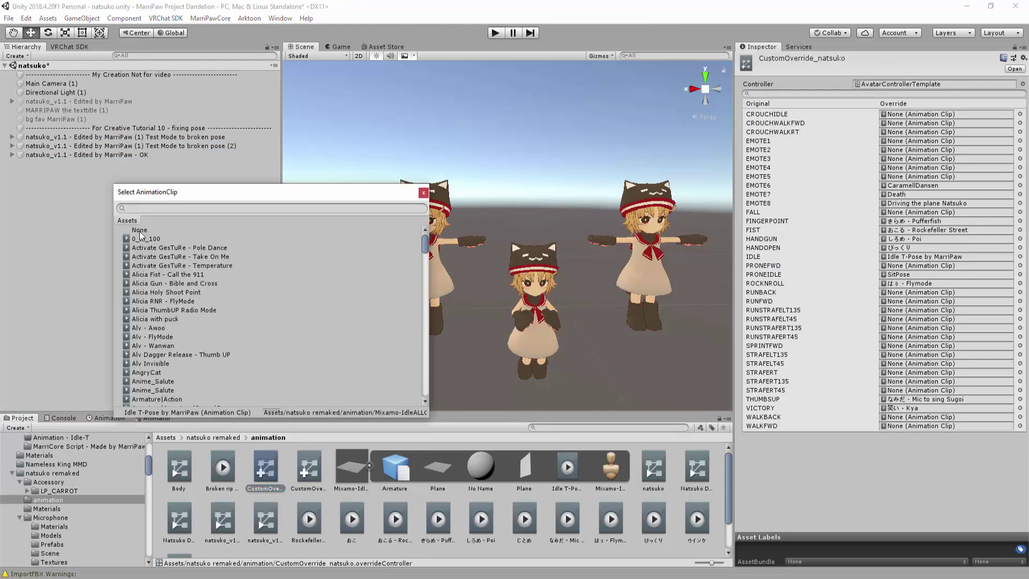
double_click(232, 229)
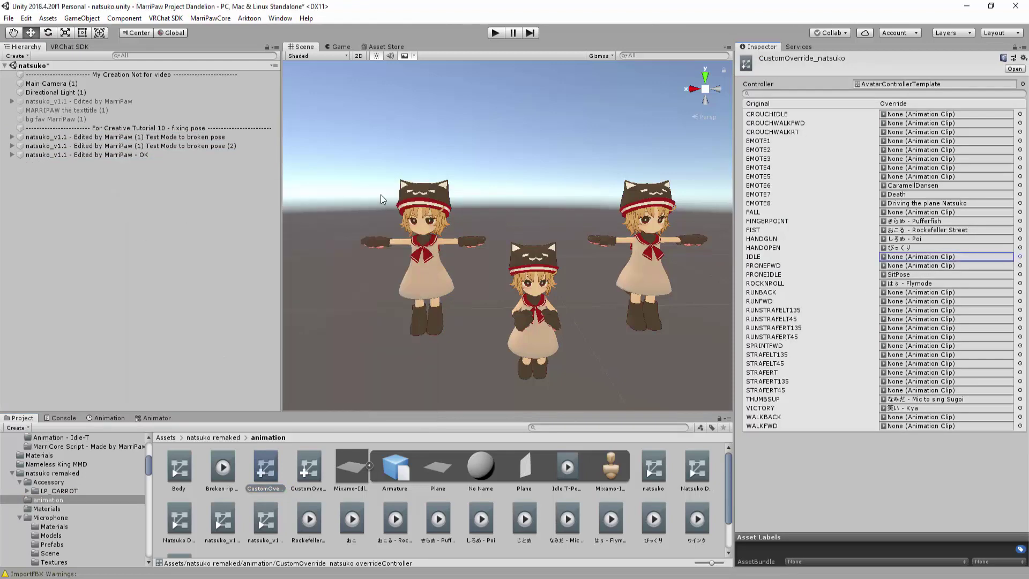
After a play-mode test, put Idle T-Pose by MarriPaw into the middle avatar's CustomOverride_natsuko 1 IDLE slot.
click(495, 33)
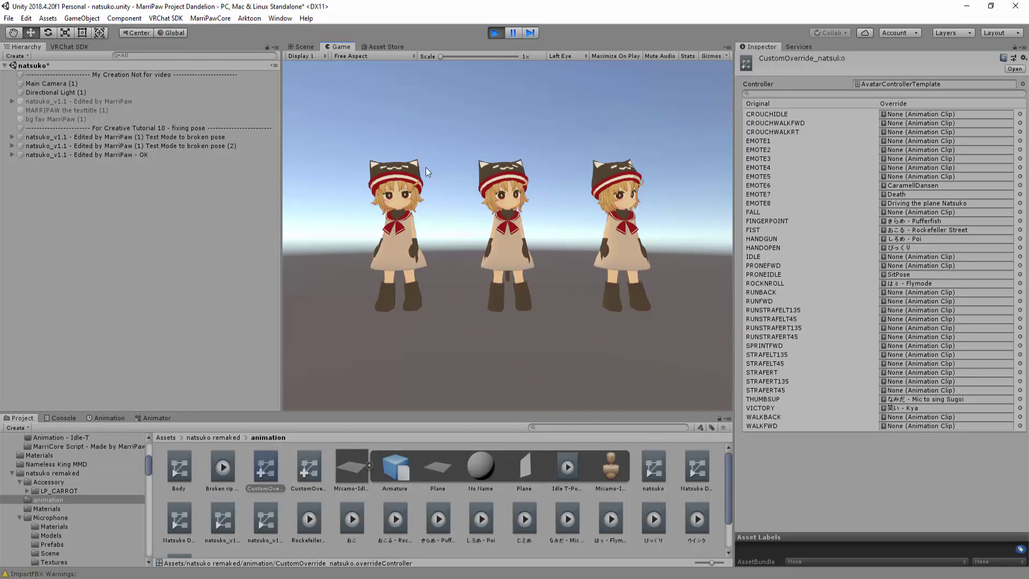
click(495, 33)
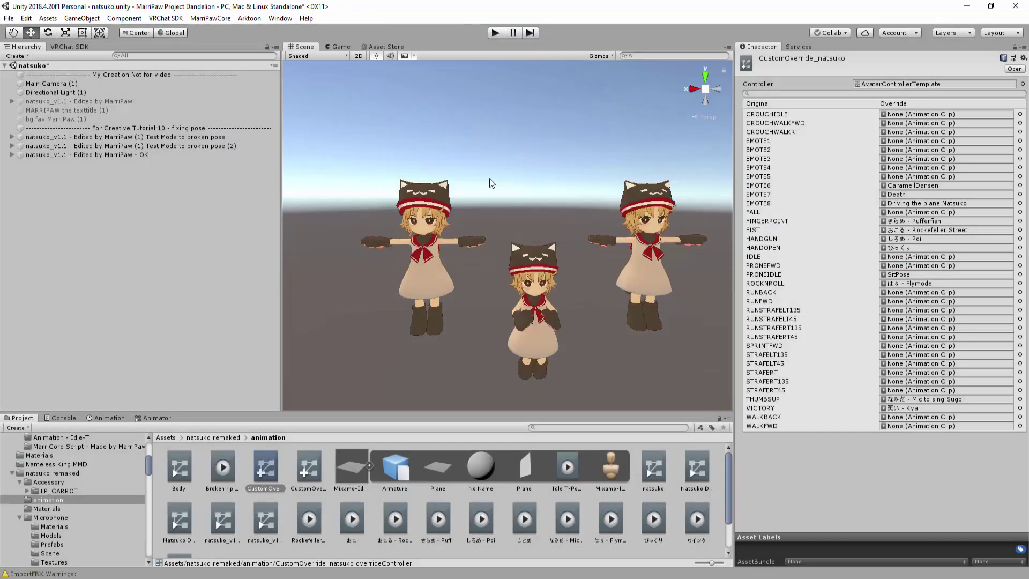
click(521, 265)
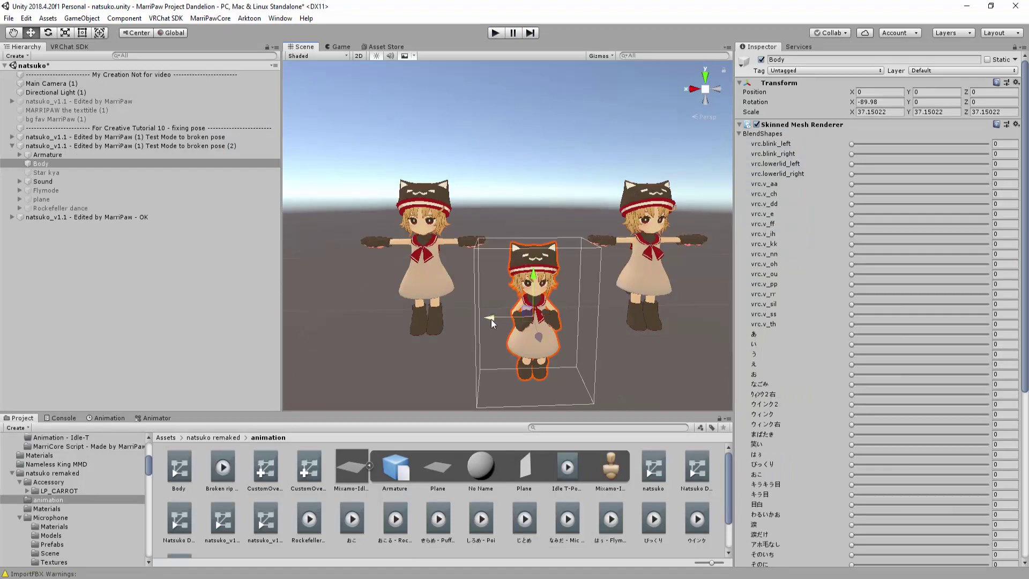
click(66, 145)
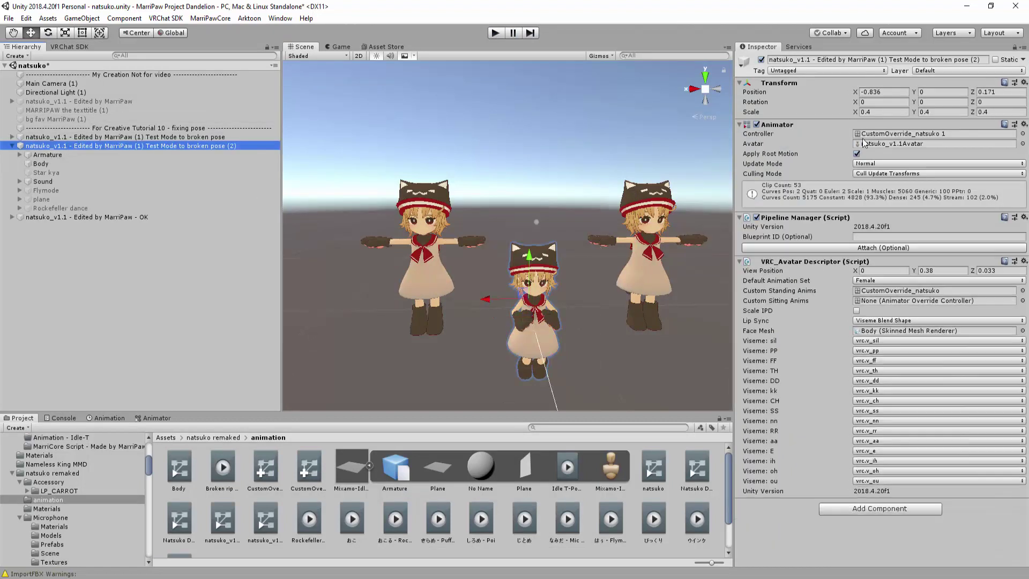
click(884, 134)
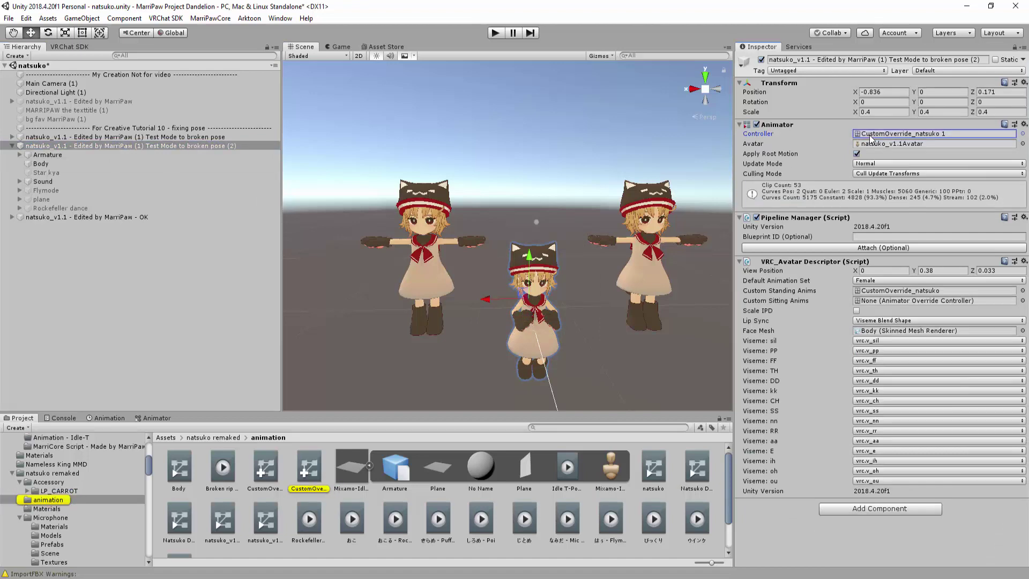
click(301, 470)
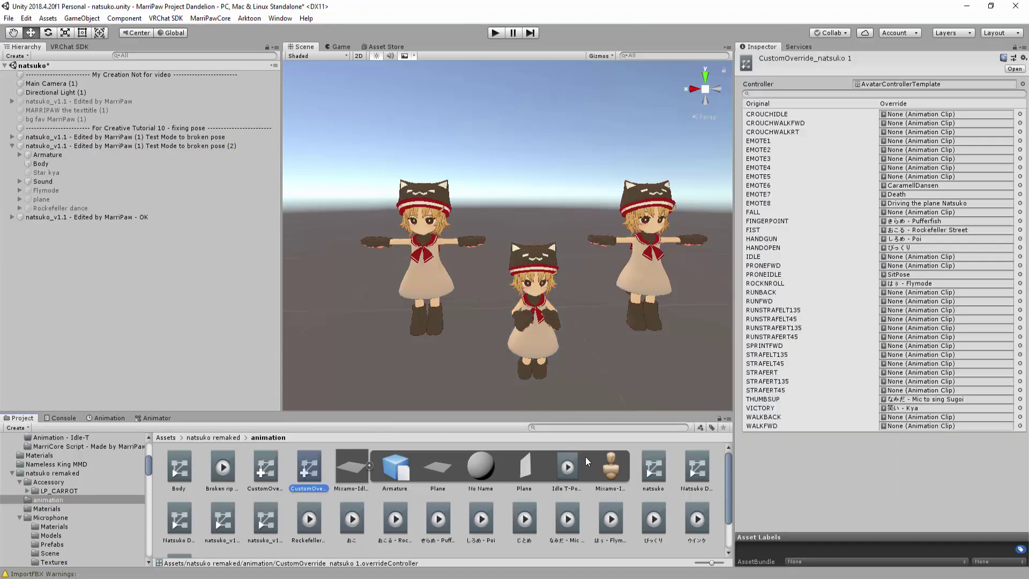
drag(566, 473, 883, 259)
Check the middle avatar's pose in play mode, viewing it in the Scene view.
click(496, 33)
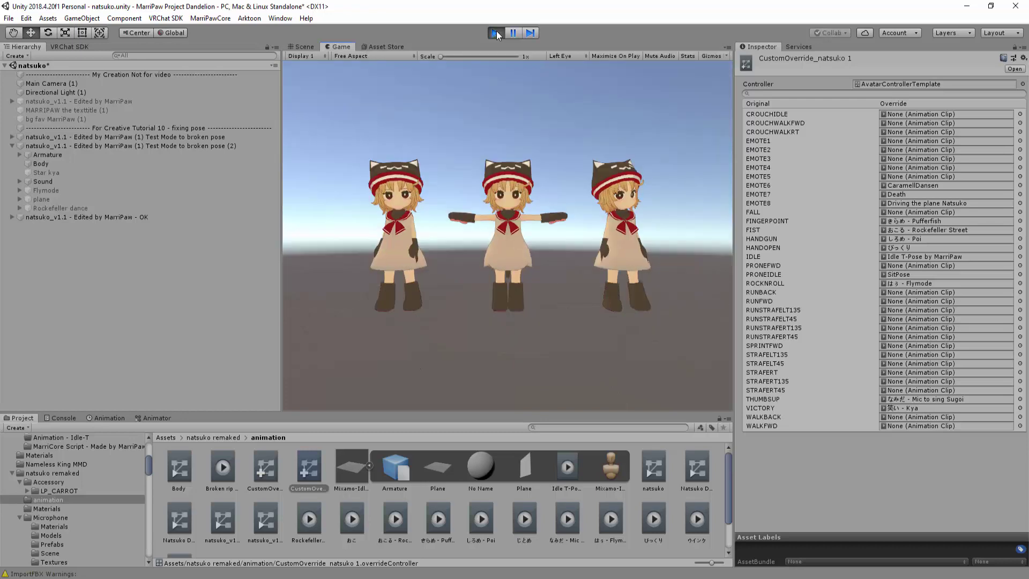
click(233, 147)
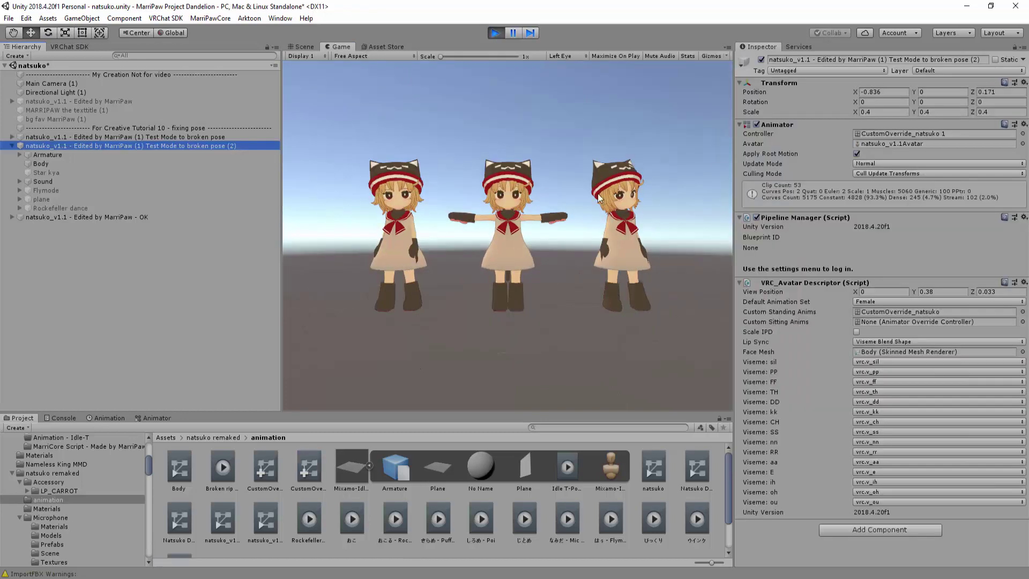
click(512, 181)
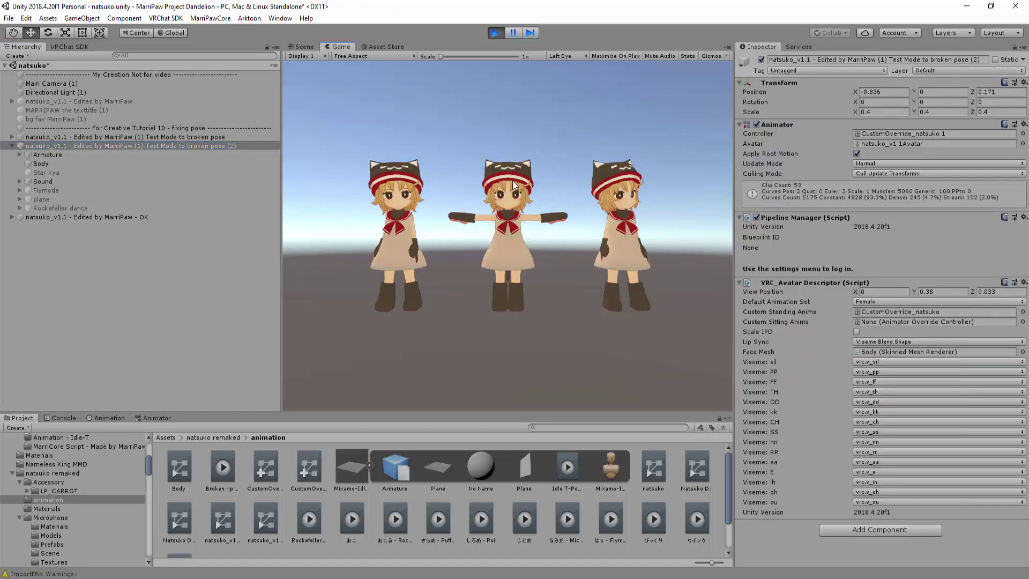
click(301, 45)
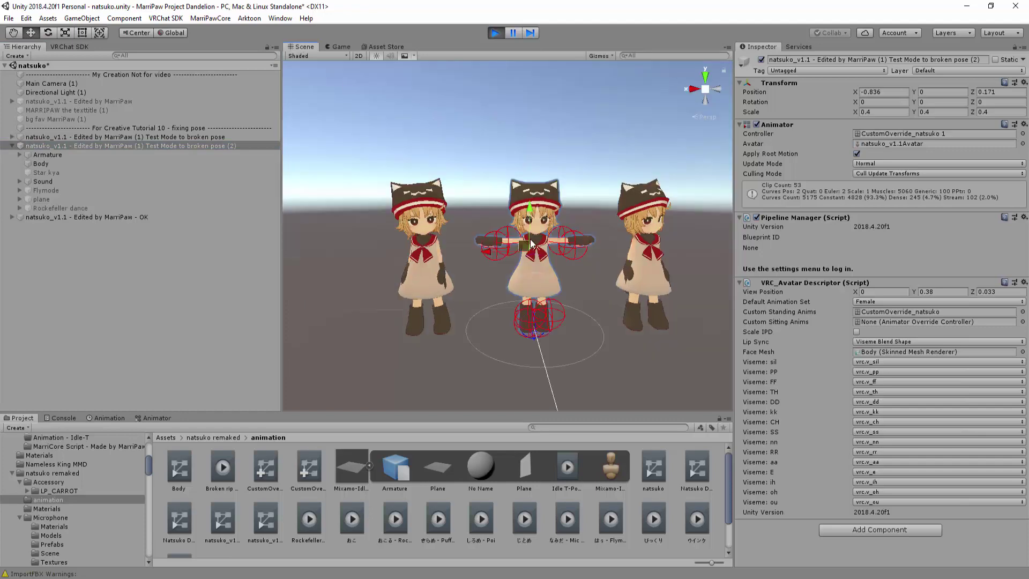
click(492, 33)
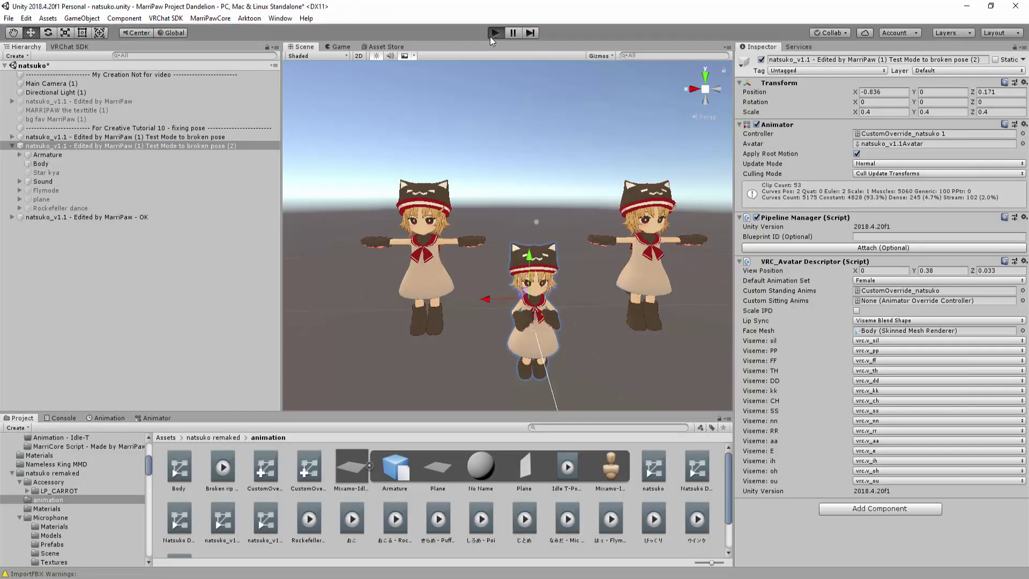
click(490, 36)
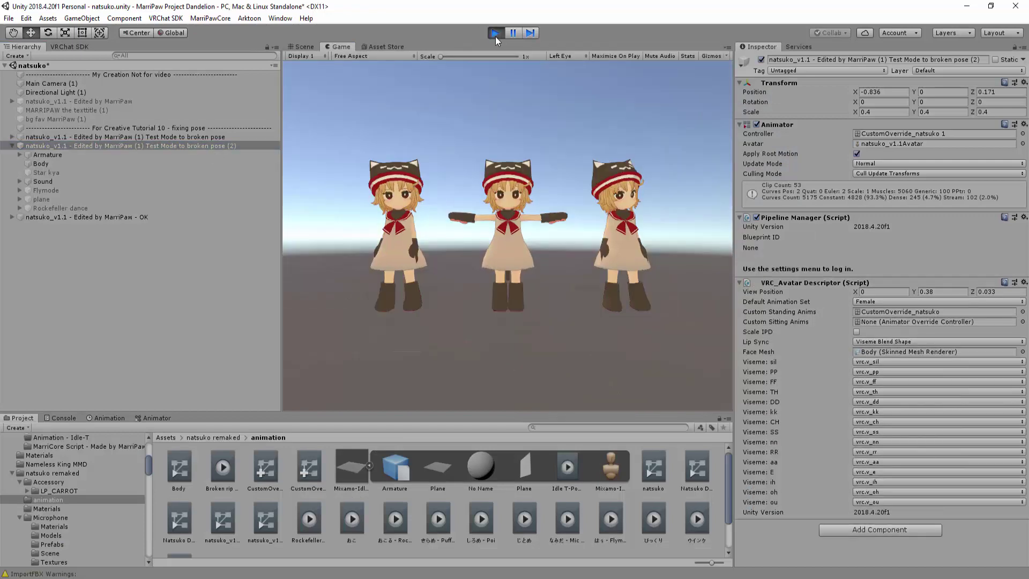
click(495, 37)
Duplicate the middle avatar as a (3) copy and delete the original.
key(ctrl+d)
click(211, 145)
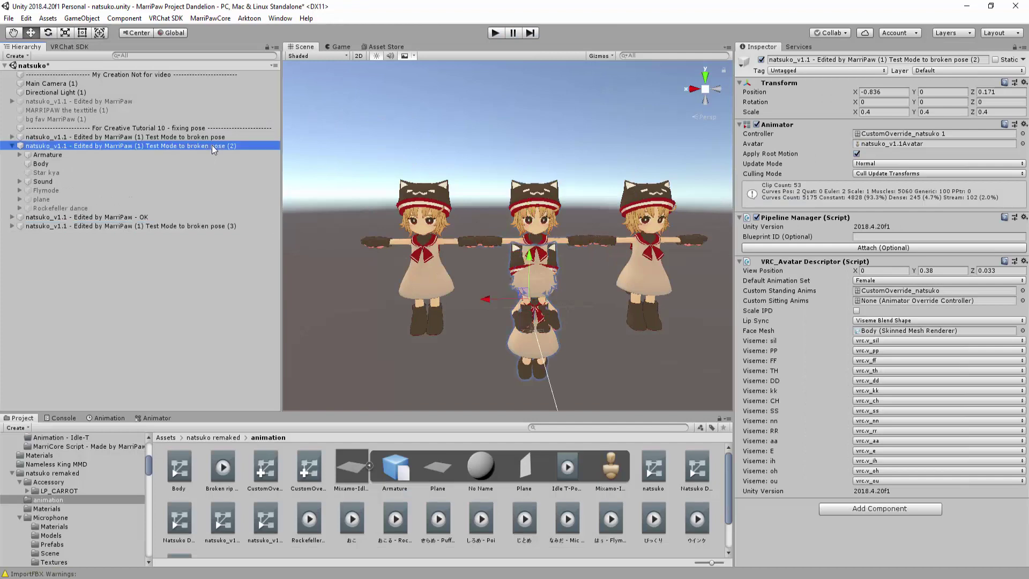
key(Delete)
click(190, 155)
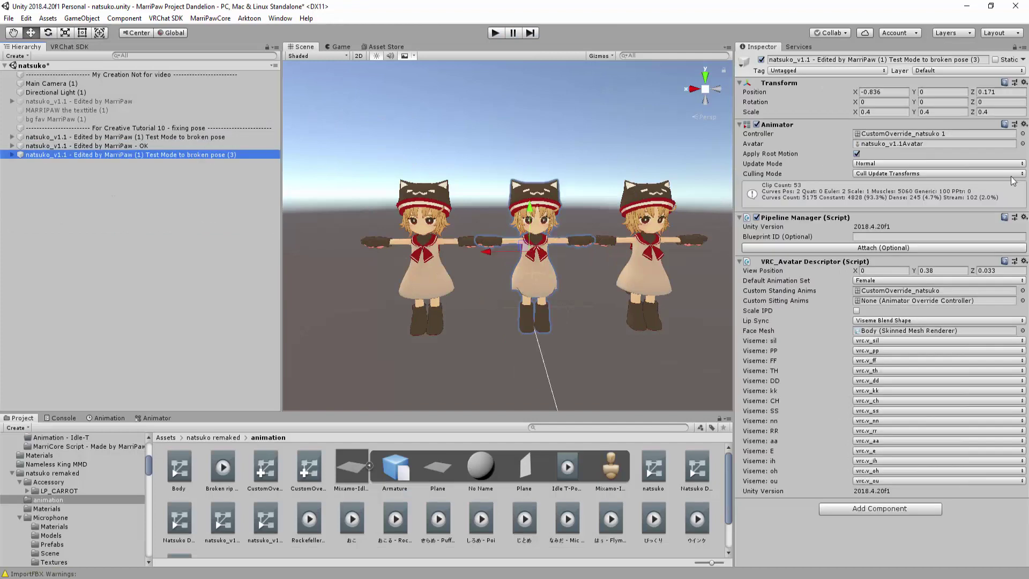
Set CustomOverride_natsuko 1's IDLE override back to None.
click(322, 463)
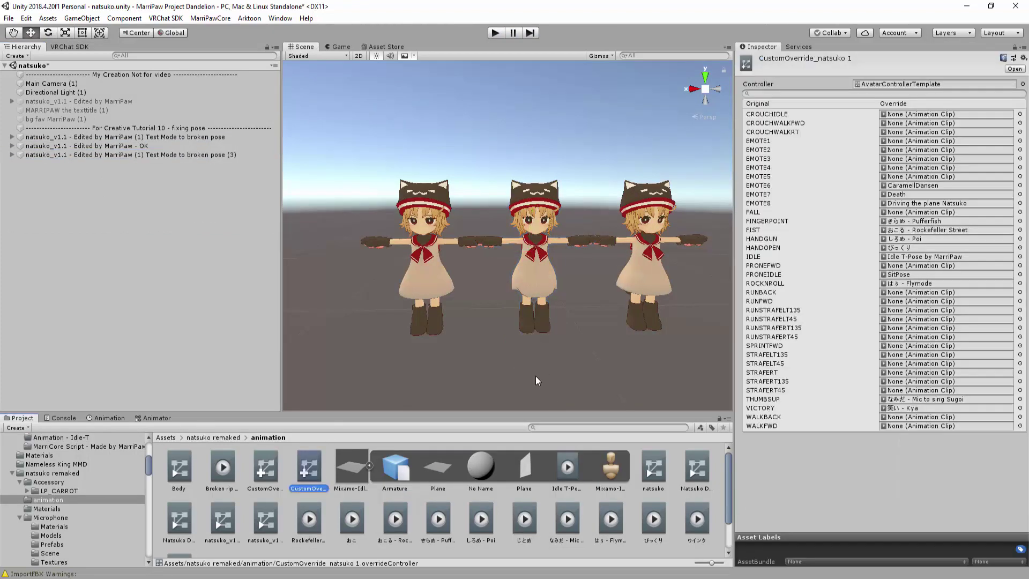
click(1019, 266)
drag(423, 328, 423, 236)
double_click(169, 230)
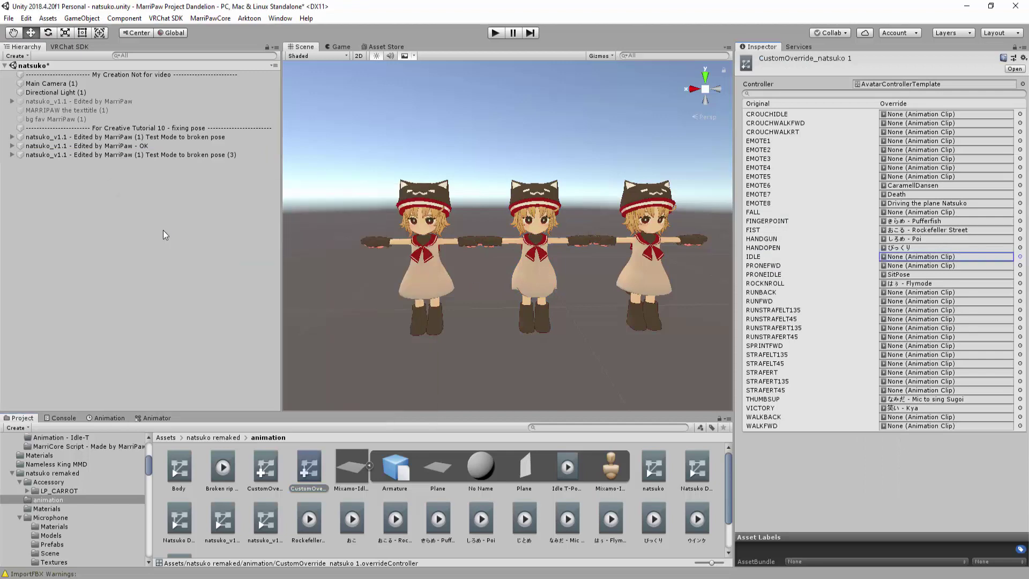
click(496, 33)
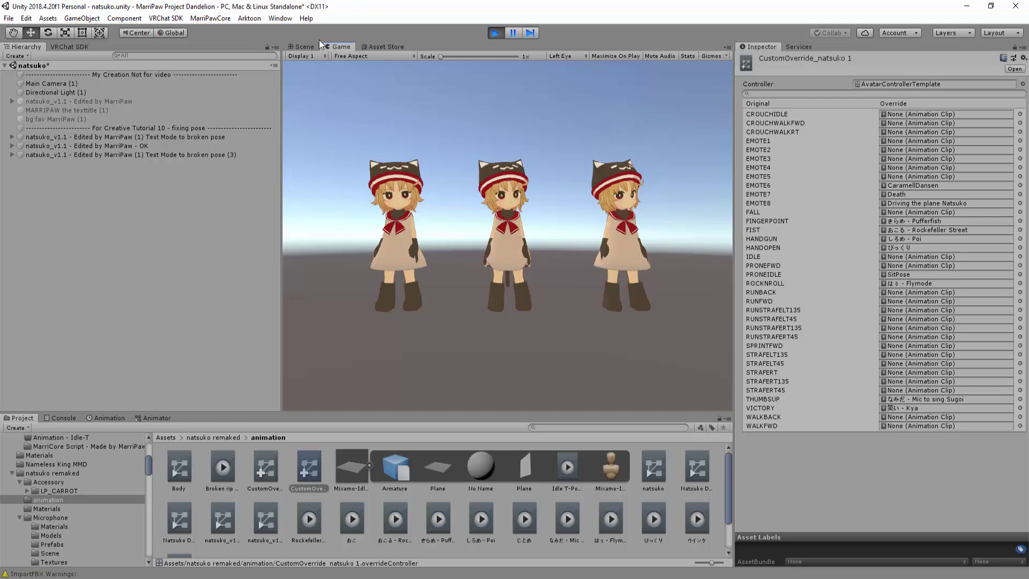
click(496, 32)
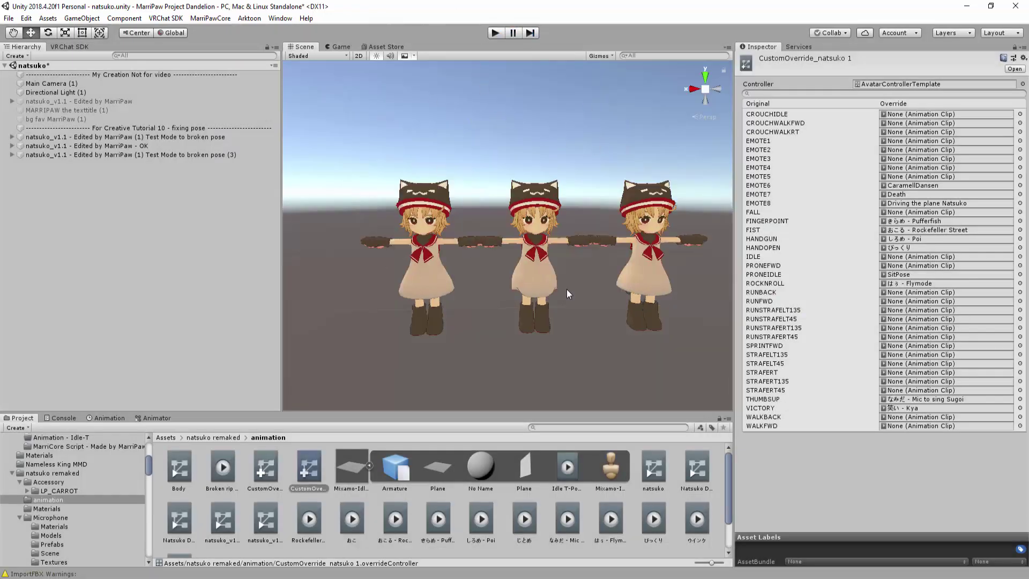